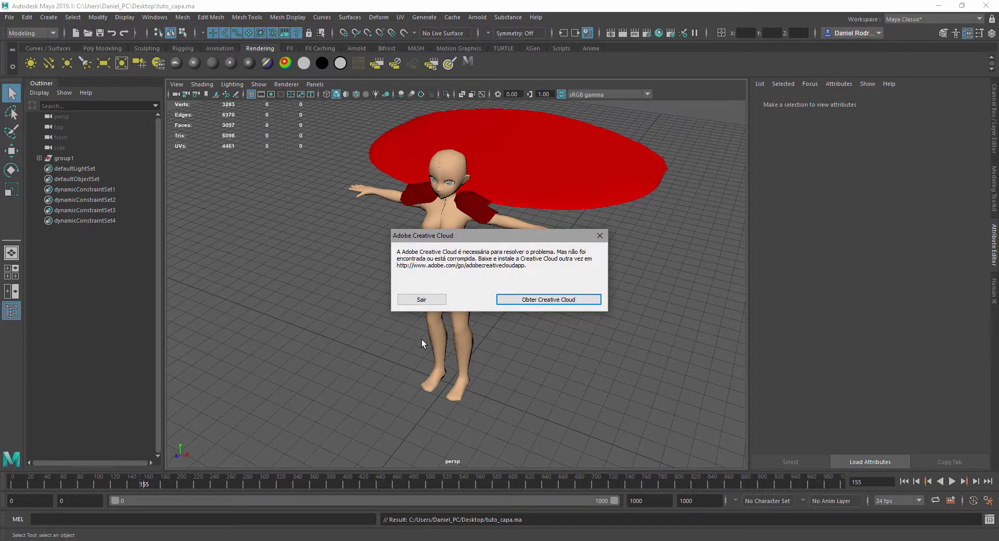
# Close the Creative Cloud warning and orbit around the character to inspect the red cape
pyautogui.click(422, 299)
pyautogui.moveTo(602, 306)
pyautogui.keyDown('alt'); pyautogui.mouseDown()
pyautogui.moveTo(440, 304)
pyautogui.moveTo(471, 306)
pyautogui.moveTo(505, 278)
pyautogui.moveTo(459, 320)
pyautogui.moveTo(479, 289)
pyautogui.moveTo(496, 310)
pyautogui.mouseUp(); pyautogui.keyUp('alt')
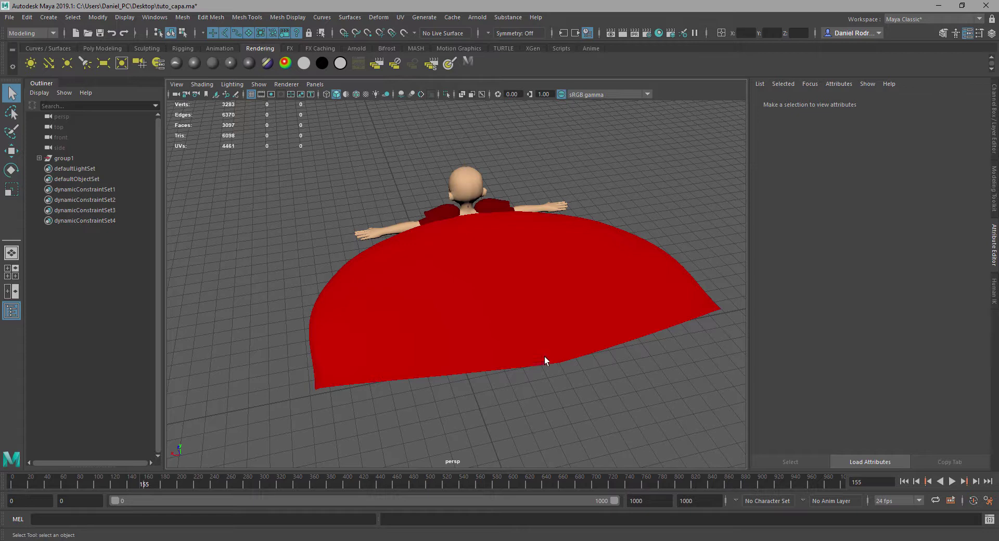
pyautogui.moveTo(544, 357)
pyautogui.keyDown('alt'); pyautogui.mouseDown()
pyautogui.moveTo(553, 312)
pyautogui.moveTo(582, 316)
pyautogui.mouseUp(); pyautogui.keyUp('alt')
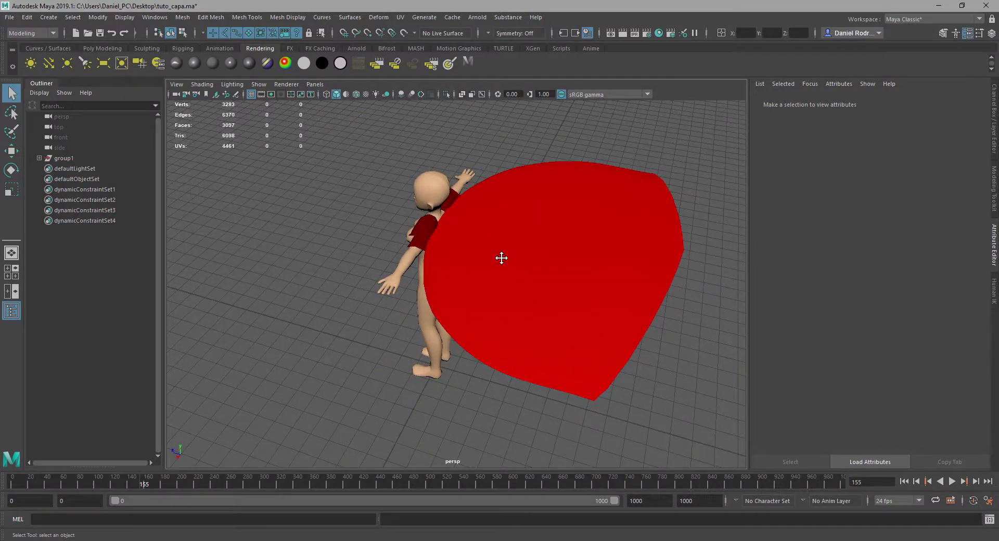
pyautogui.moveTo(501, 258)
pyautogui.keyDown('alt'); pyautogui.mouseDown()
pyautogui.moveTo(499, 274)
pyautogui.moveTo(522, 272)
pyautogui.moveTo(434, 286)
pyautogui.moveTo(479, 314)
pyautogui.moveTo(380, 259)
pyautogui.moveTo(375, 283)
pyautogui.moveTo(426, 221)
pyautogui.mouseUp(); pyautogui.keyUp('alt')
# Select the red cape and show it with smooth mesh preview (3)
pyautogui.click(433, 275)
pyautogui.scroll(-3, 427, 221)
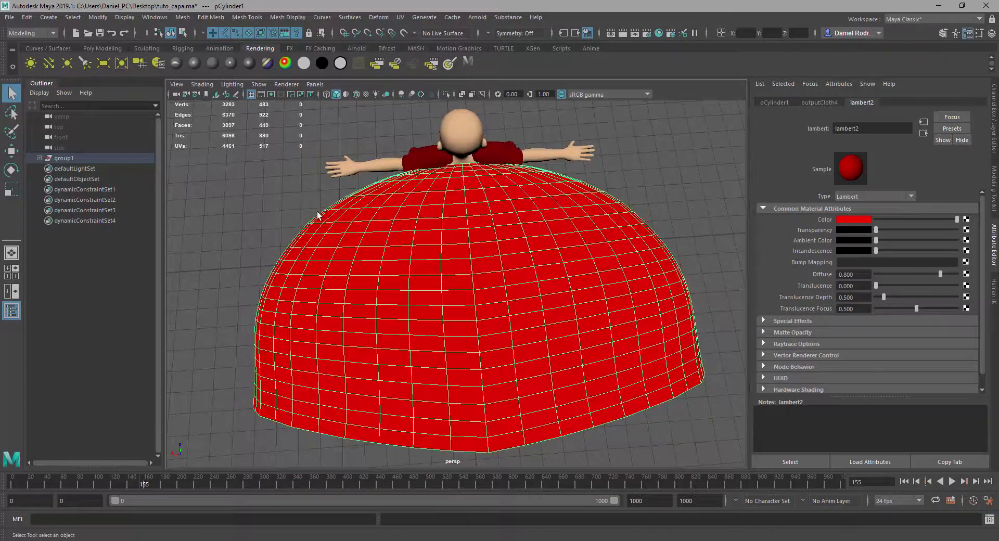
pyautogui.keyDown('alt'); pyautogui.moveTo(417, 260); pyautogui.dragTo(431, 263); pyautogui.keyUp('alt')
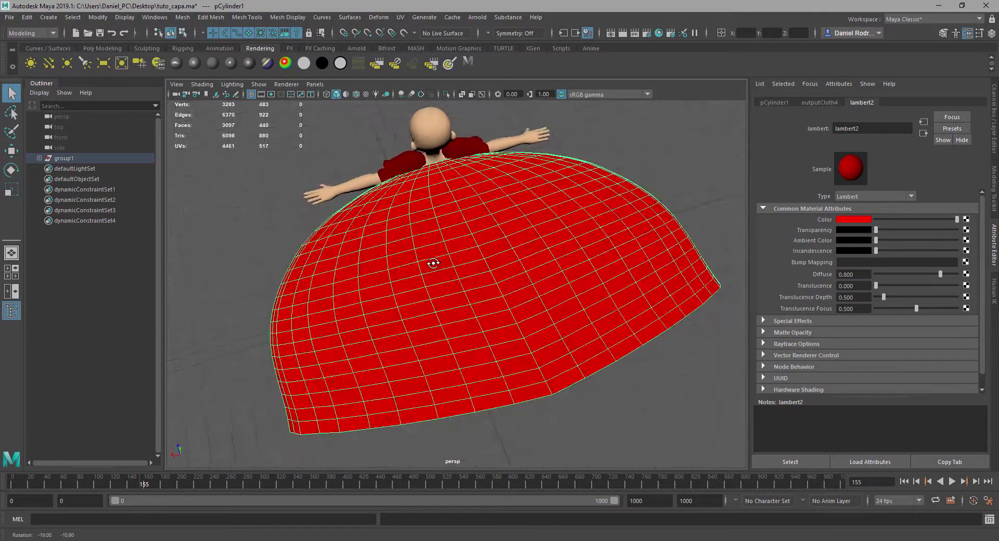
pyautogui.press('3')
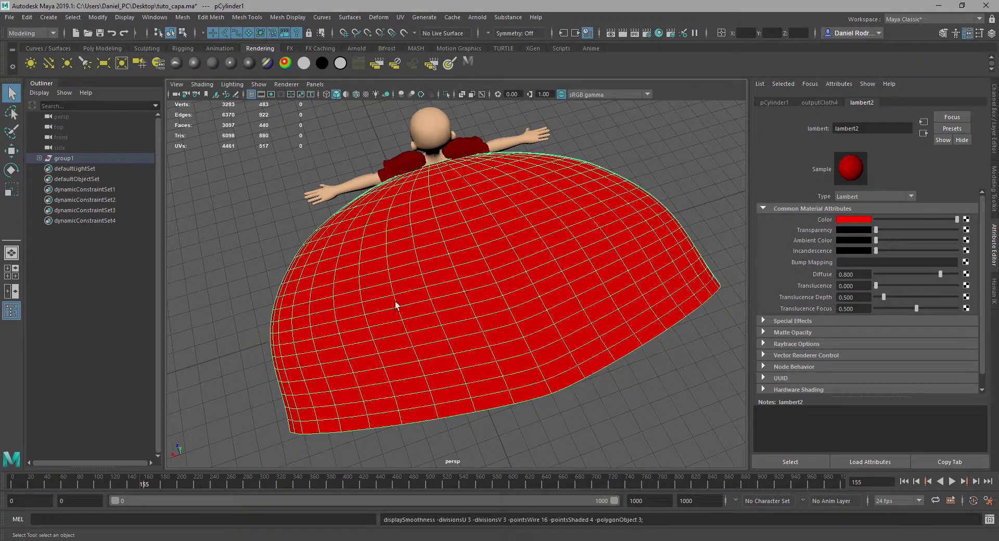
# Orbit to a high oblique view and select two edges along the cape's border
pyautogui.moveTo(462, 312)
pyautogui.keyDown('alt'); pyautogui.mouseDown()
pyautogui.moveTo(457, 285)
pyautogui.moveTo(390, 298)
pyautogui.moveTo(534, 301)
pyautogui.mouseUp(); pyautogui.keyUp('alt')
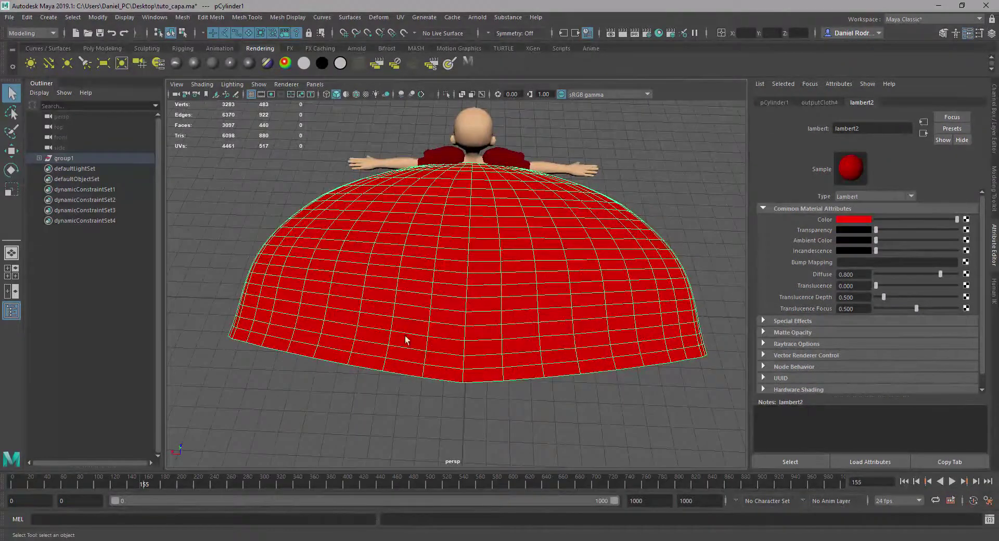
pyautogui.moveTo(383, 296)
pyautogui.keyDown('alt'); pyautogui.mouseDown()
pyautogui.moveTo(446, 277)
pyautogui.moveTo(384, 296)
pyautogui.mouseUp(); pyautogui.keyUp('alt')
pyautogui.moveTo(383, 298); pyautogui.dragTo(366, 318, button='right')
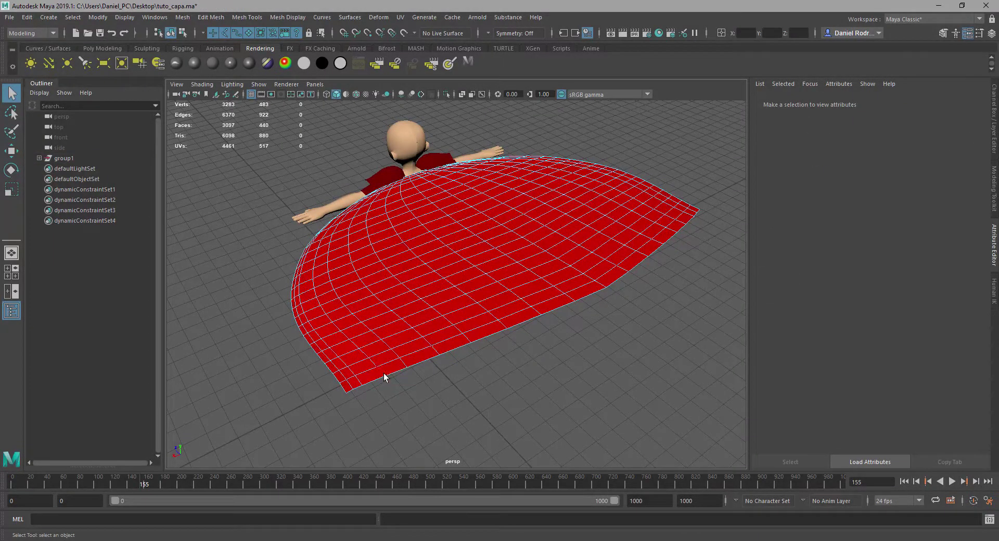
pyautogui.click(371, 359)
pyautogui.keyDown('shift'); pyautogui.click(361, 352); pyautogui.keyUp('shift')
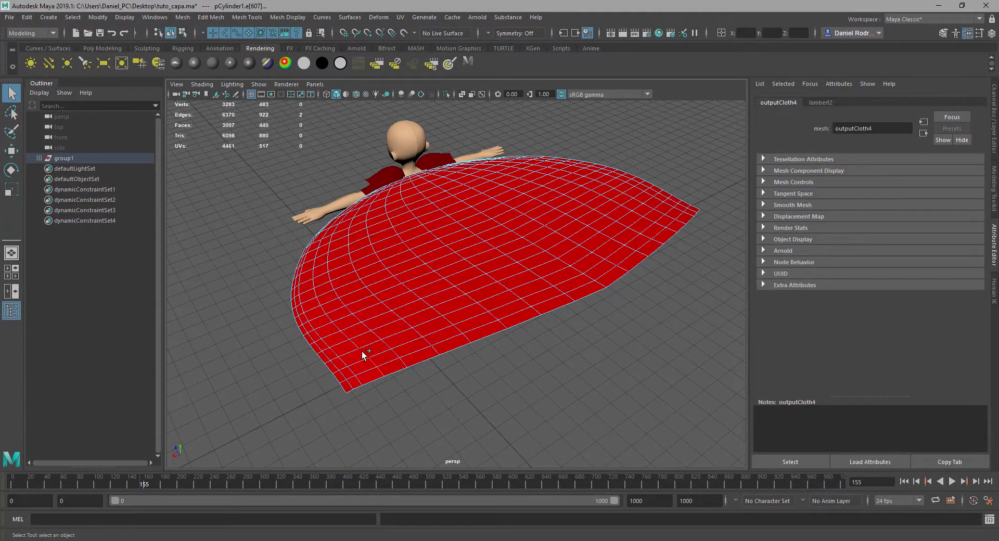
# Switch the cape to Vertex mode and pick a first vertex
pyautogui.rightClick(384, 379)
pyautogui.click(332, 265)
pyautogui.click(384, 376)
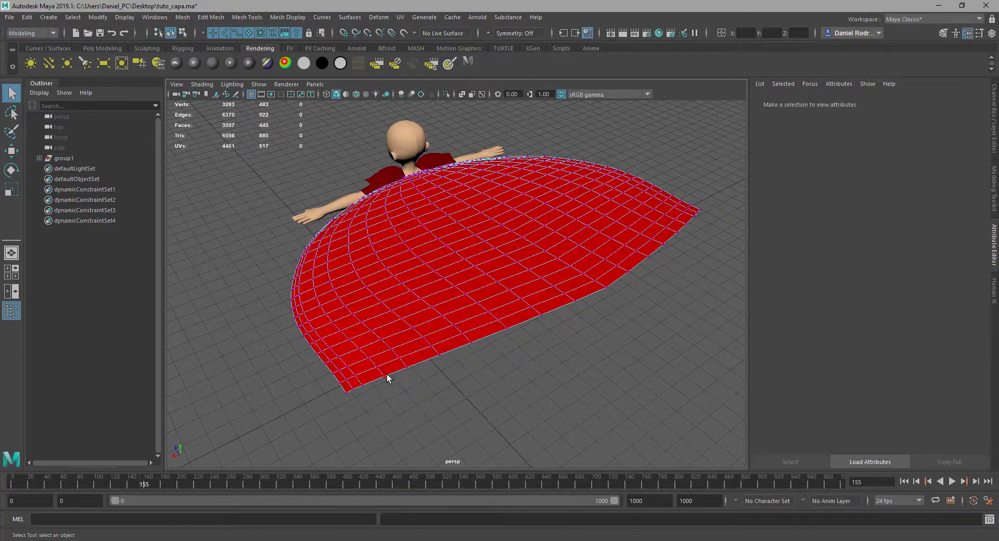
pyautogui.keyDown('alt'); pyautogui.moveTo(421, 372); pyautogui.dragTo(452, 373); pyautogui.keyUp('alt')
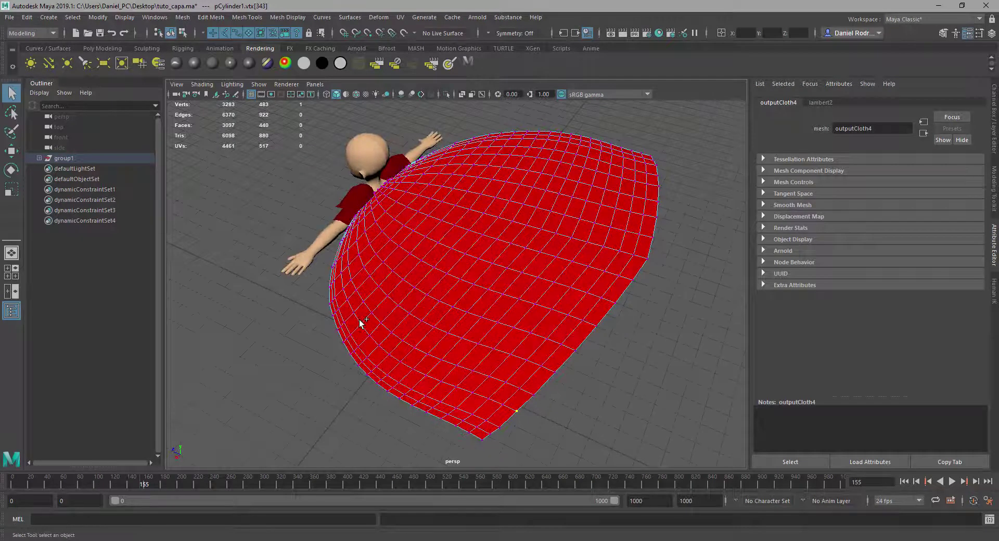
# Select the vertex row along the cape's lower edge, undoing the wrongly picked rows
pyautogui.keyDown('shift'); pyautogui.click(343, 286); pyautogui.keyUp('shift')
pyautogui.keyDown('alt'); pyautogui.moveTo(536, 388); pyautogui.dragTo(519, 401); pyautogui.keyUp('alt')
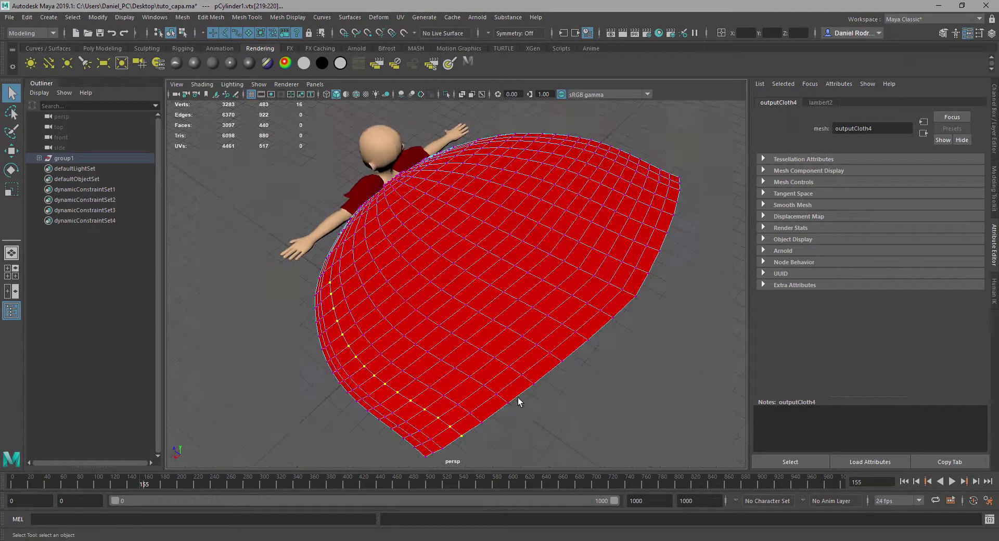
pyautogui.keyDown('shift'); pyautogui.click(508, 403); pyautogui.keyUp('shift')
pyautogui.keyDown('shift'); pyautogui.doubleClick(354, 250); pyautogui.keyUp('shift')
pyautogui.keyDown('shift'); pyautogui.click(562, 360); pyautogui.keyUp('shift')
pyautogui.keyDown('shift'); pyautogui.click(381, 228); pyautogui.keyUp('shift')
pyautogui.keyDown('shift'); pyautogui.doubleClick(381, 228); pyautogui.keyUp('shift')
pyautogui.hotkey('ctrl', 'z')
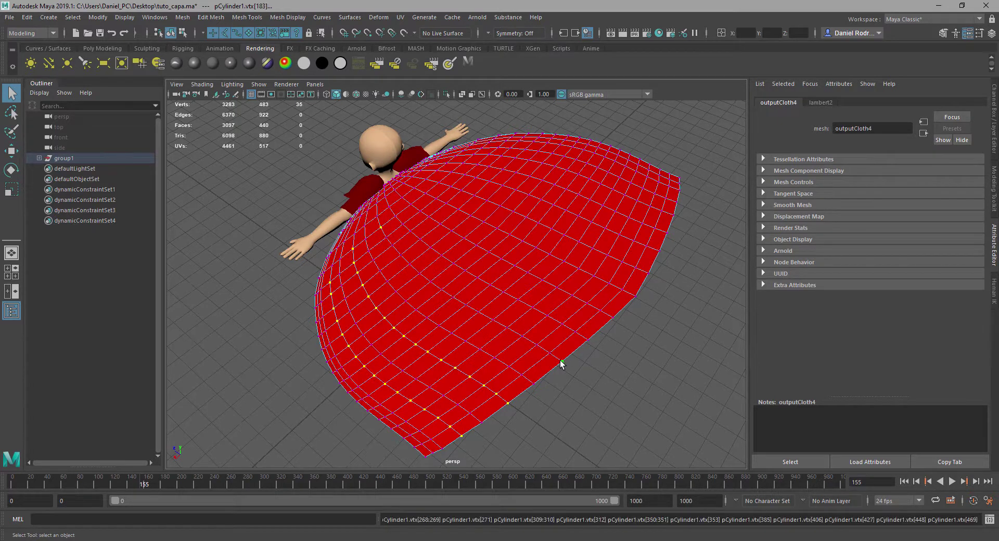
pyautogui.hotkey('ctrl', 'z')
pyautogui.hotkey('ctrl', 'z')
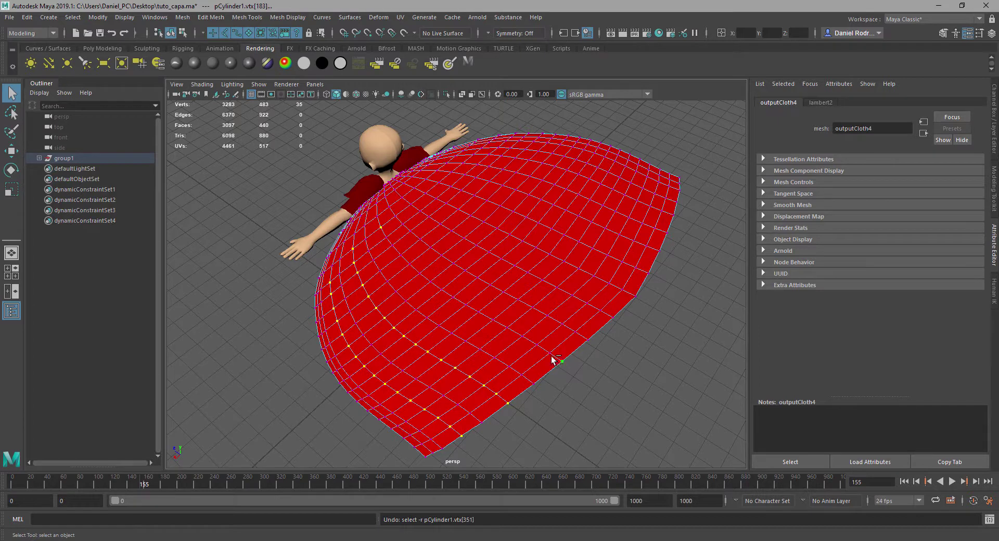
# Add a diagonal vertex loop and several more cloth vertices to the selection
pyautogui.keyDown('shift'); pyautogui.doubleClick(564, 365); pyautogui.keyUp('shift')
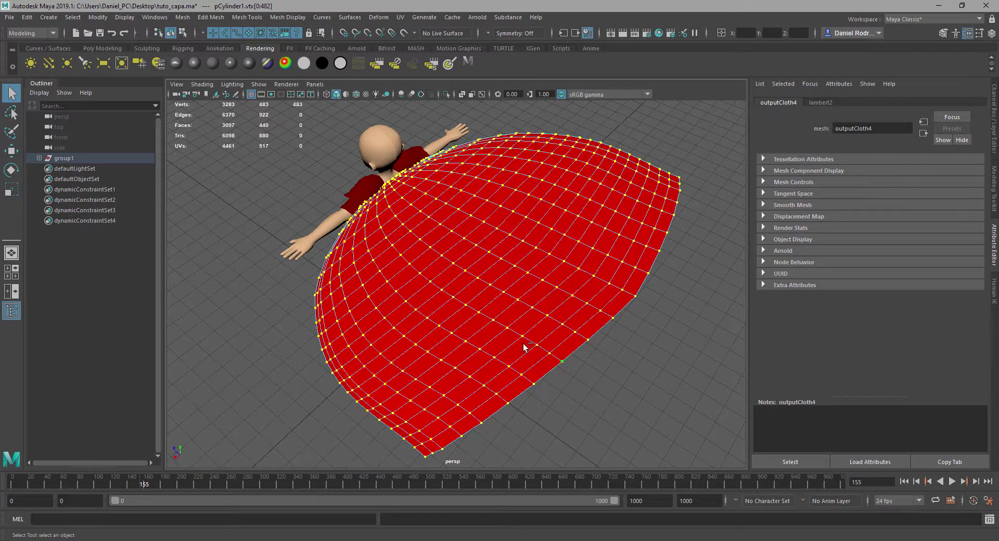
pyautogui.hotkey('ctrl', 'z')
pyautogui.keyDown('shift'); pyautogui.click(562, 361); pyautogui.keyUp('shift')
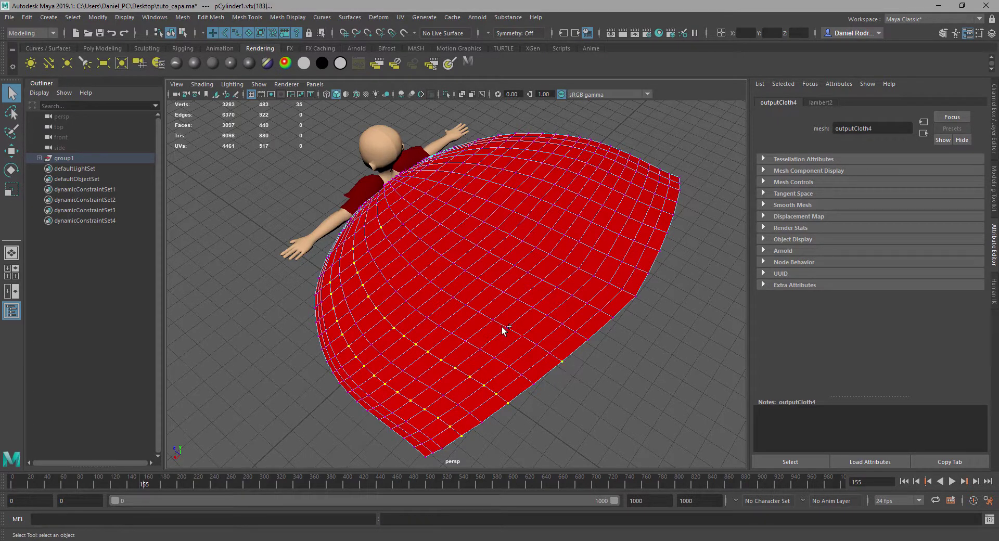
pyautogui.keyDown('shift'); pyautogui.doubleClick(390, 239); pyautogui.keyUp('shift')
pyautogui.keyDown('shift'); pyautogui.click(613, 317); pyautogui.keyUp('shift')
pyautogui.keyDown('shift'); pyautogui.click(416, 209); pyautogui.keyUp('shift')
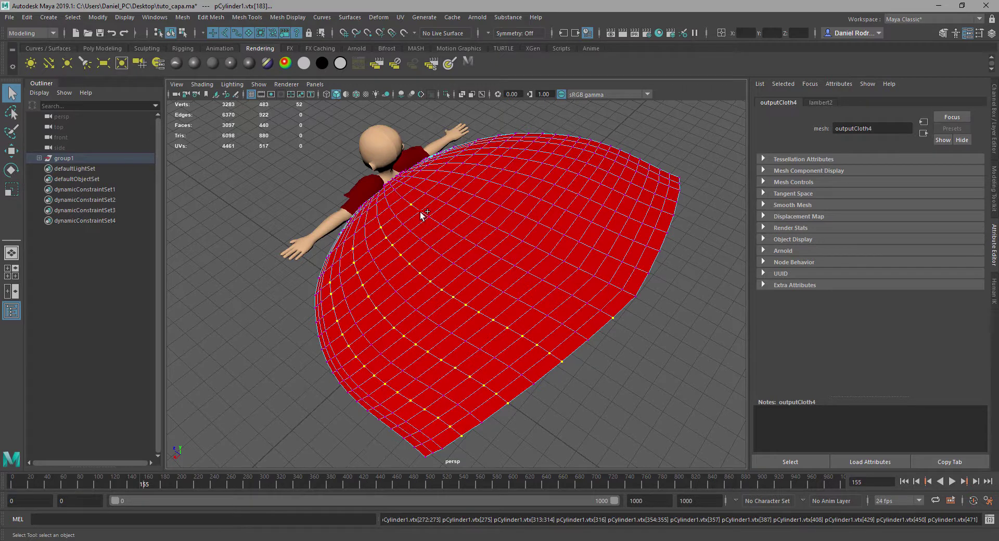
pyautogui.keyDown('shift'); pyautogui.click(411, 203); pyautogui.keyUp('shift')
pyautogui.keyDown('ctrl'); pyautogui.click(420, 213); pyautogui.keyUp('ctrl')
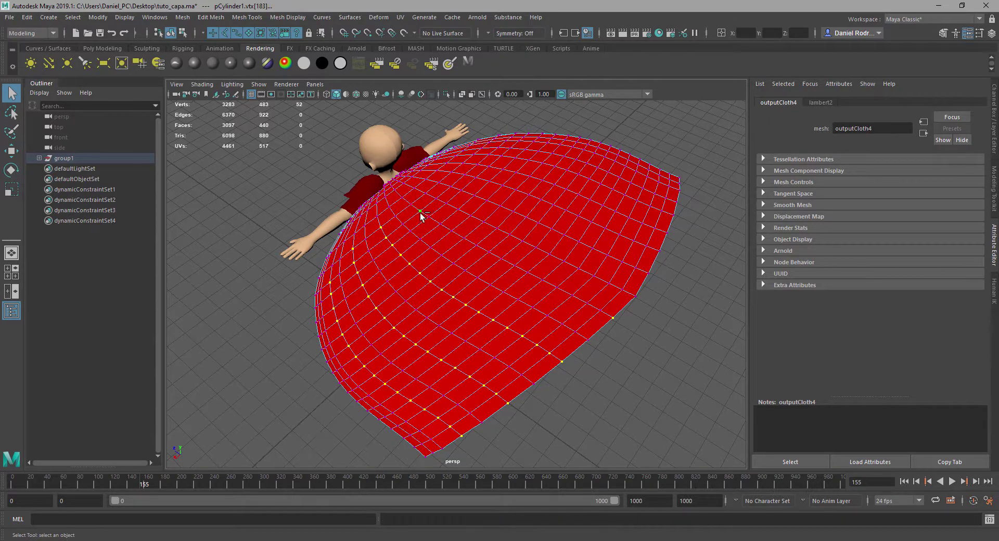
# Add three more vertex rows across the cape to the selection
pyautogui.keyDown('shift'); pyautogui.doubleClick(601, 311); pyautogui.keyUp('shift')
pyautogui.keyDown('shift'); pyautogui.doubleClick(648, 273); pyautogui.keyUp('shift')
pyautogui.keyDown('alt'); pyautogui.moveTo(581, 195); pyautogui.dragTo(565, 214); pyautogui.keyUp('alt')
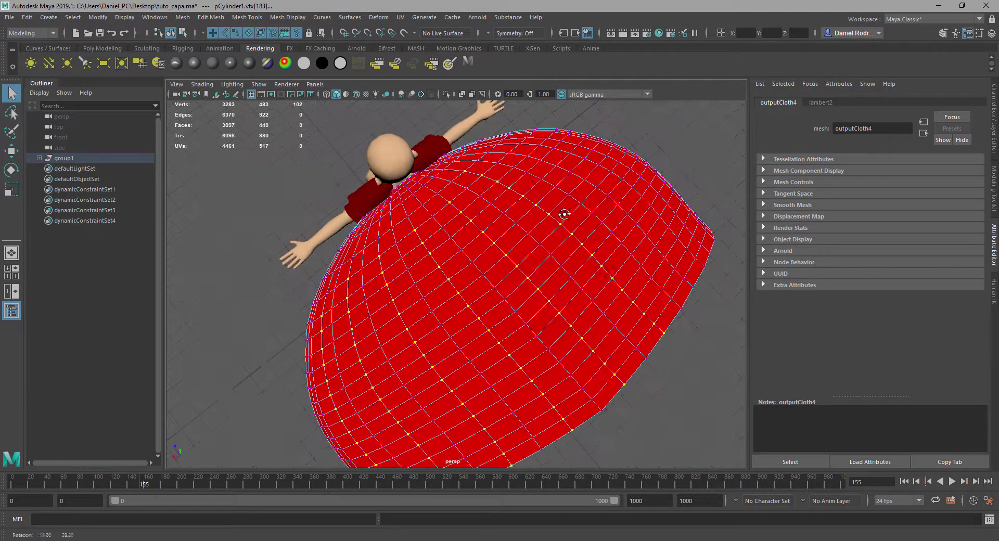
pyautogui.keyDown('shift'); pyautogui.doubleClick(507, 154); pyautogui.keyUp('shift')
# Add the last vertex row and move the selection upward so the cape bulges into a dome
pyautogui.keyDown('shift'); pyautogui.doubleClick(710, 253); pyautogui.keyUp('shift')
pyautogui.keyDown('alt'); pyautogui.moveTo(710, 253); pyautogui.dragTo(1, 106); pyautogui.keyUp('alt')
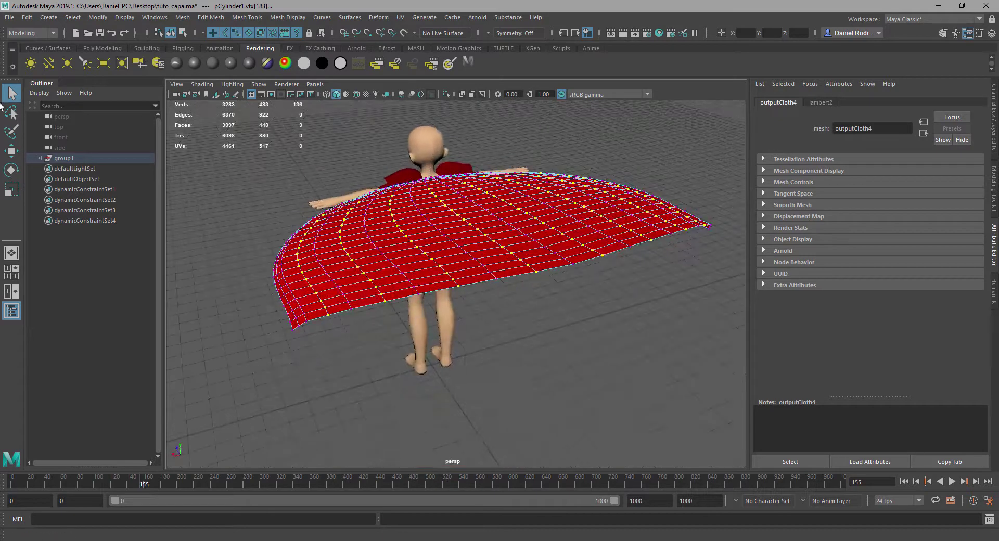
pyautogui.click(11, 151)
pyautogui.moveTo(484, 224)
pyautogui.mouseDown()
pyautogui.moveTo(488, 188)
pyautogui.moveTo(427, 214)
pyautogui.moveTo(479, 205)
pyautogui.moveTo(675, 337)
pyautogui.moveTo(504, 289)
pyautogui.moveTo(492, 301)
pyautogui.moveTo(341, 314)
pyautogui.moveTo(345, 283)
pyautogui.moveTo(441, 260)
pyautogui.moveTo(526, 283)
pyautogui.moveTo(435, 252)
pyautogui.mouseUp()
# Return to Object Mode and reselect the domed cape as a single object
pyautogui.rightClick(474, 189)
pyautogui.click(502, 174)
pyautogui.click(676, 338)
pyautogui.click(468, 273)
pyautogui.scroll(3, 405, 258)
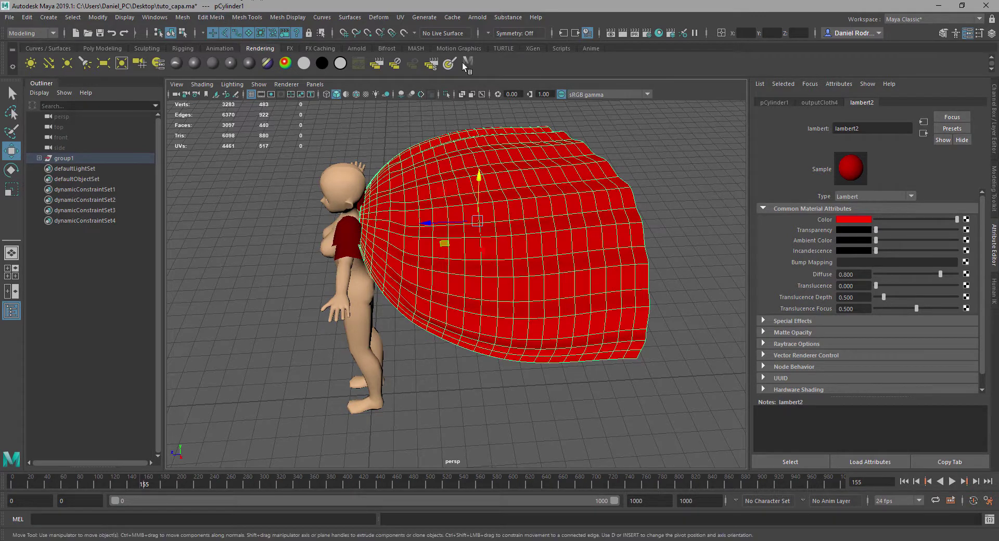
pyautogui.click(30, 33)
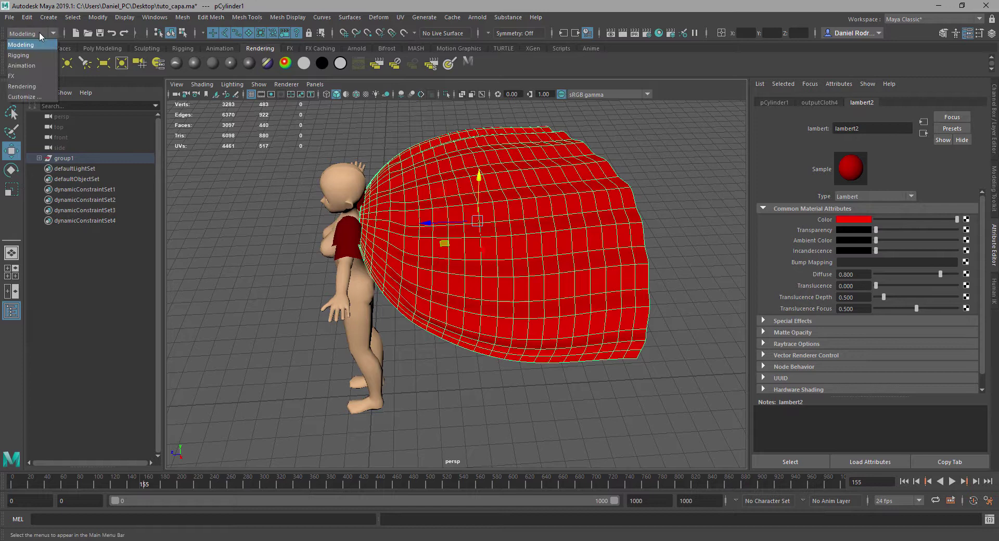
# Switch to the FX menu set and tear off the nCloth menu as a floating window
pyautogui.click(18, 77)
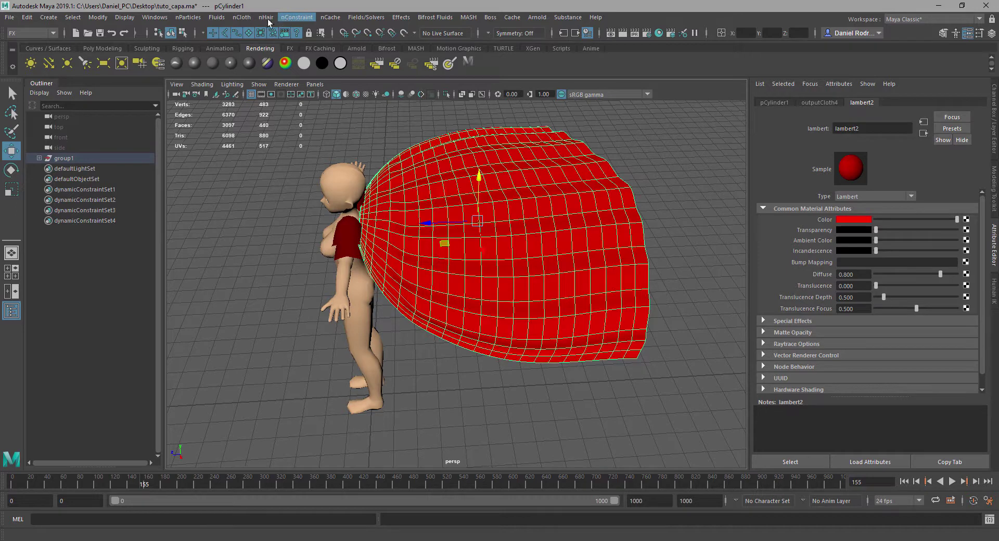
pyautogui.click(241, 18)
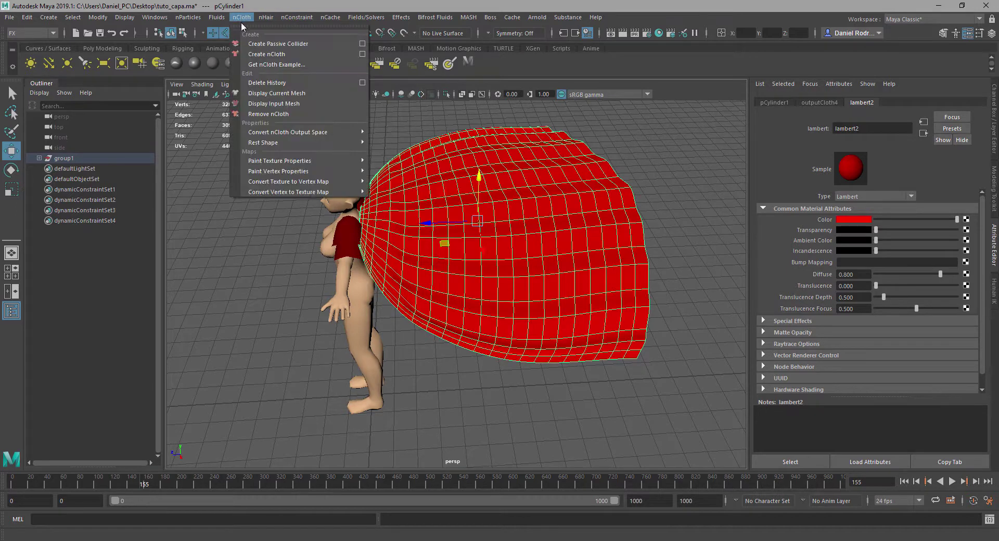
pyautogui.click(270, 30)
pyautogui.moveTo(610, 119); pyautogui.dragTo(776, 127)
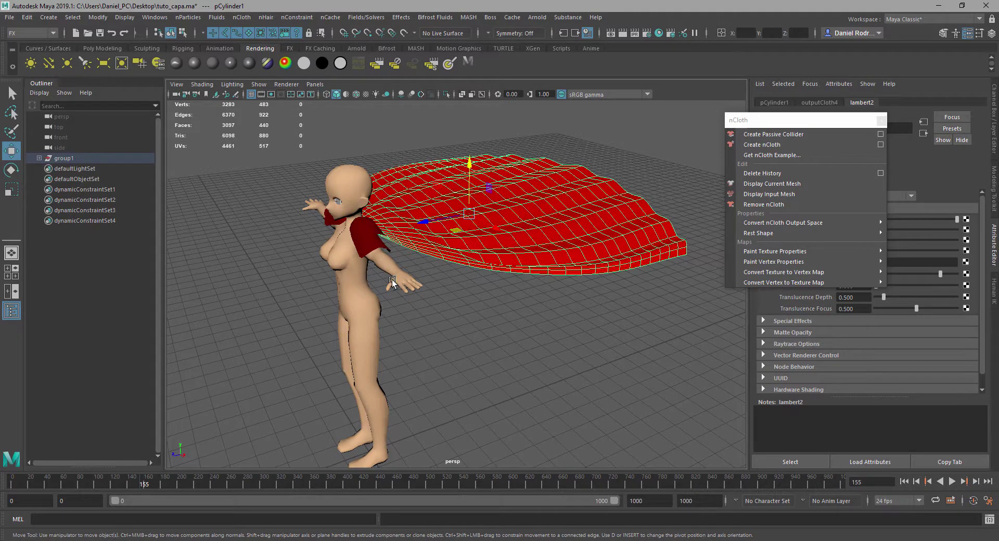
pyautogui.keyDown('alt'); pyautogui.moveTo(392, 281); pyautogui.dragTo(442, 270); pyautogui.keyUp('alt')
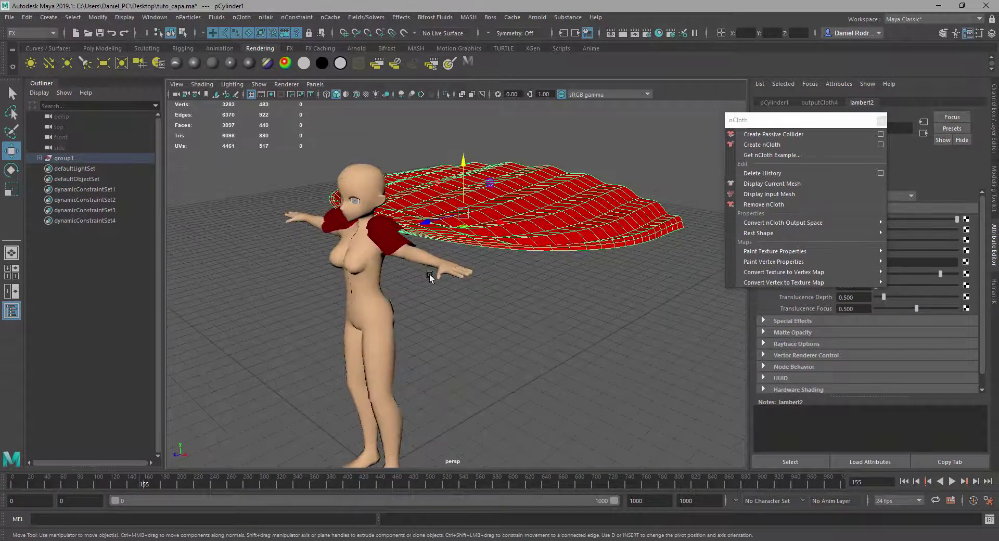
pyautogui.click(366, 294)
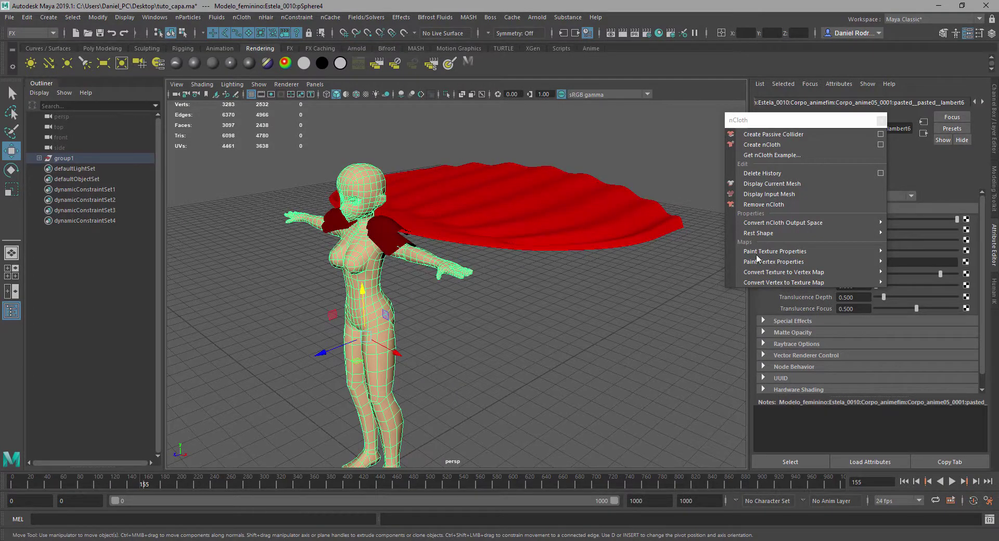
# Make the character's body a Passive Collider, creating nRigid1 and nucleus1
pyautogui.click(764, 135)
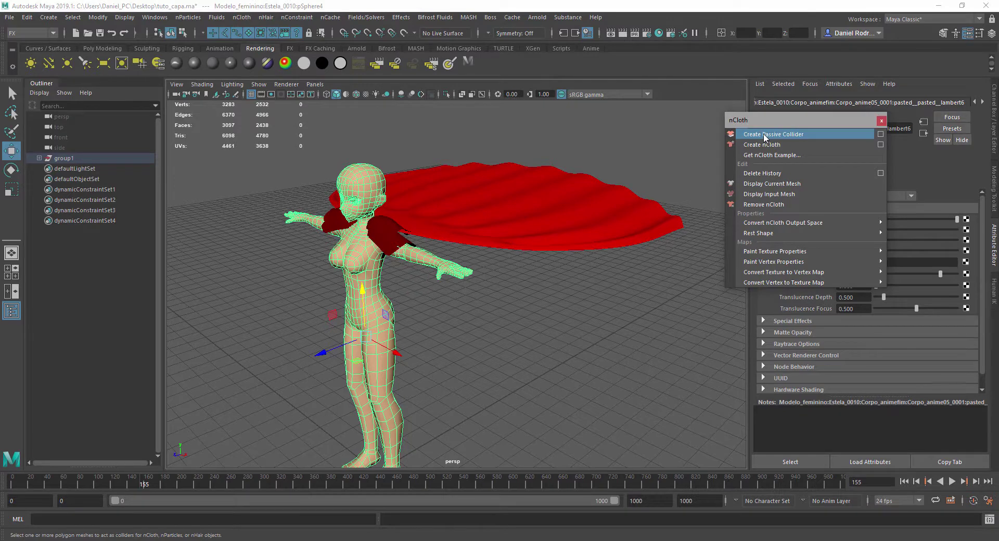
pyautogui.click(763, 134)
pyautogui.keyDown('alt'); pyautogui.moveTo(476, 344); pyautogui.dragTo(446, 350); pyautogui.keyUp('alt')
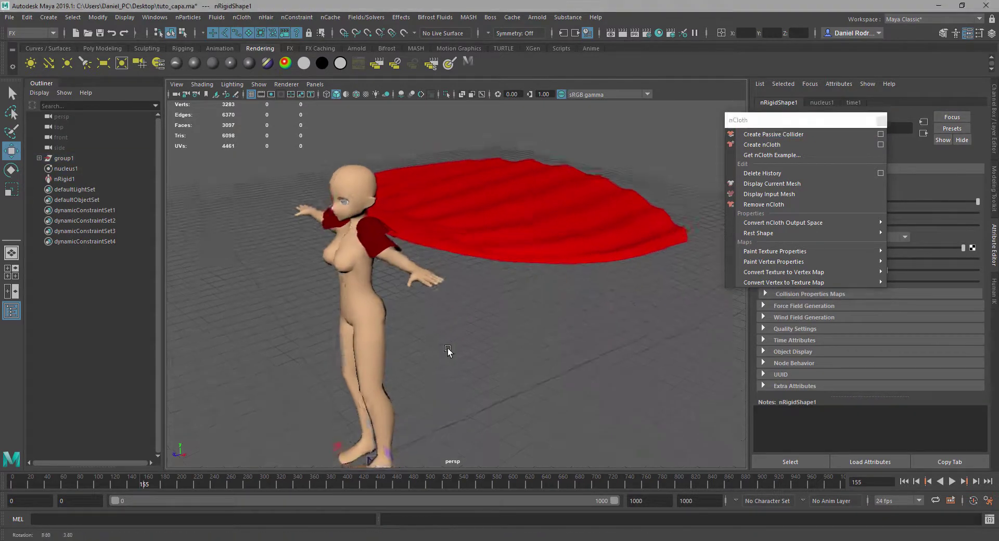
pyautogui.click(71, 178)
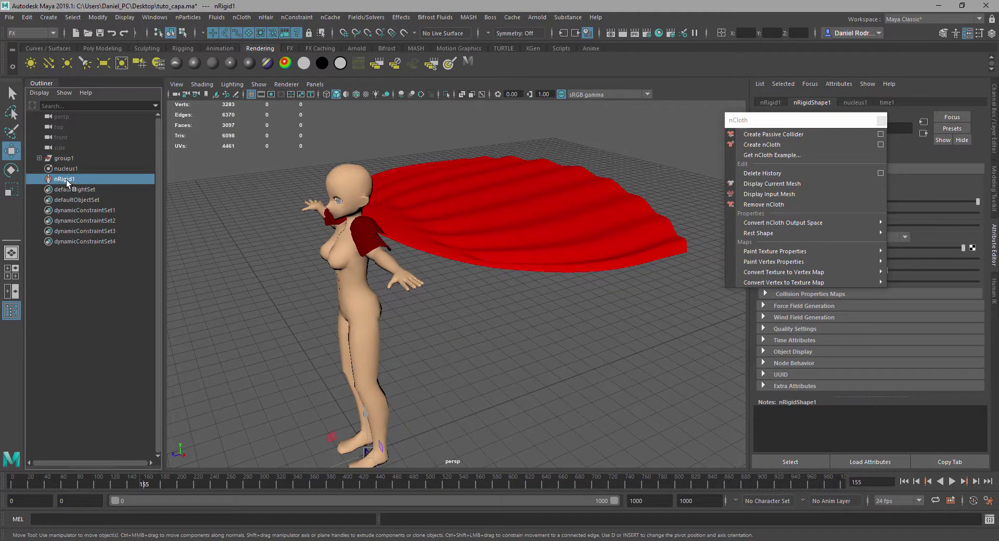
pyautogui.click(458, 253)
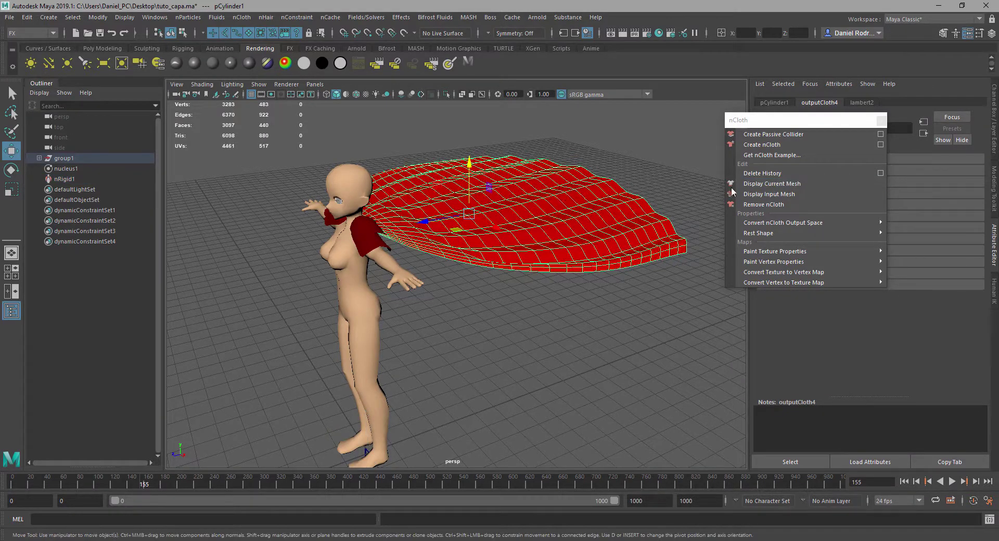
# Convert the selected red cape into an nCloth object (nCloth1)
pyautogui.click(750, 147)
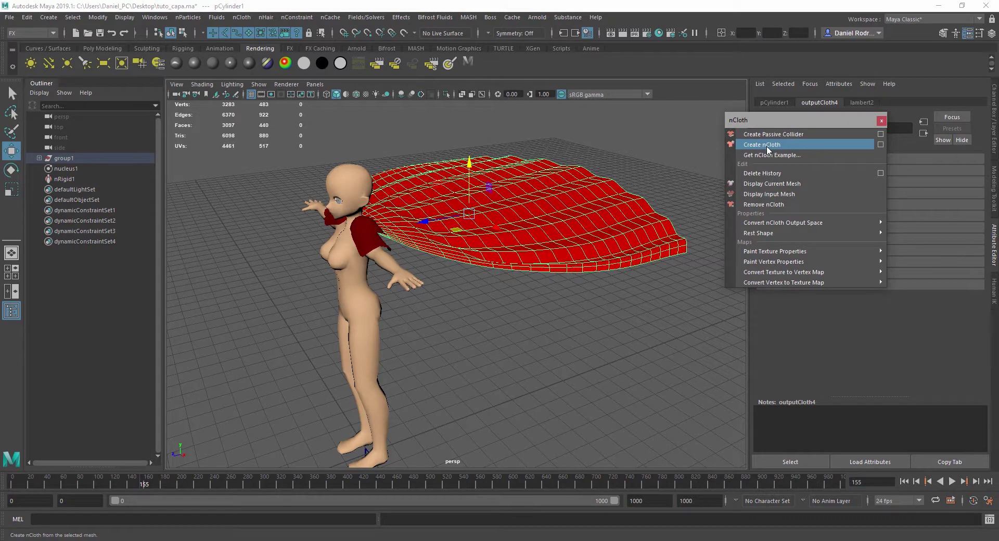
pyautogui.click(444, 235)
pyautogui.keyDown('alt'); pyautogui.moveTo(572, 319); pyautogui.dragTo(579, 274); pyautogui.keyUp('alt')
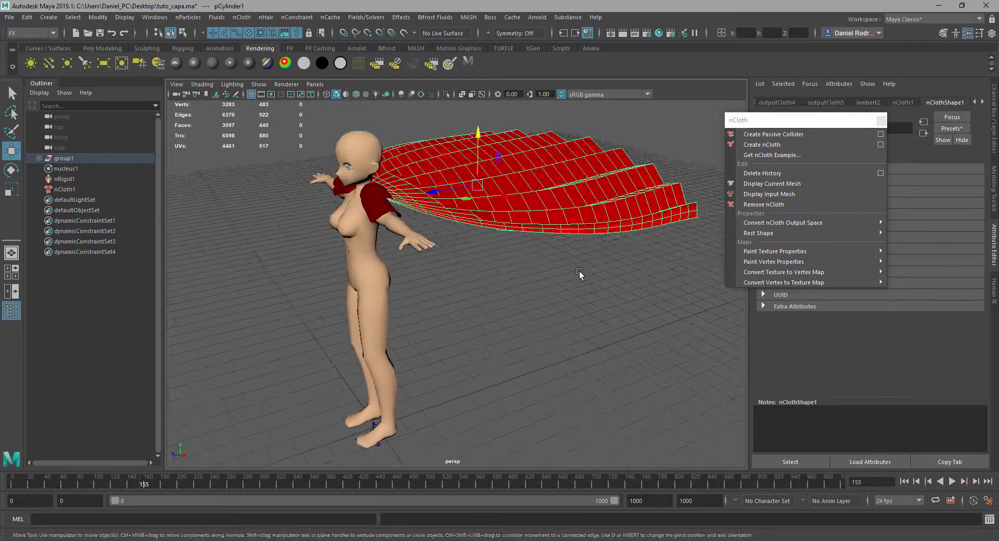
# Play and rewind the simulation three times to test the fall, then close the nCloth panel
pyautogui.click(952, 482)
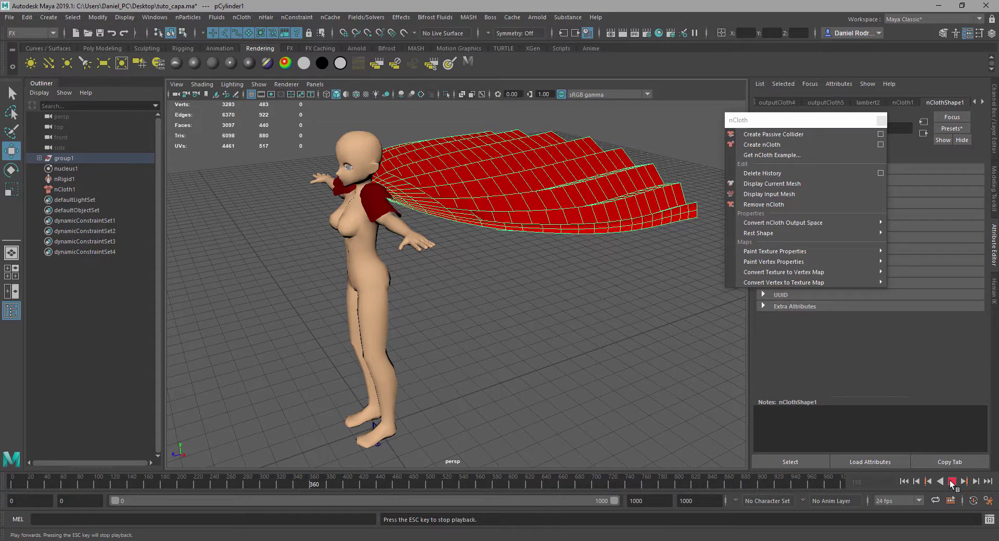
pyautogui.click(952, 482)
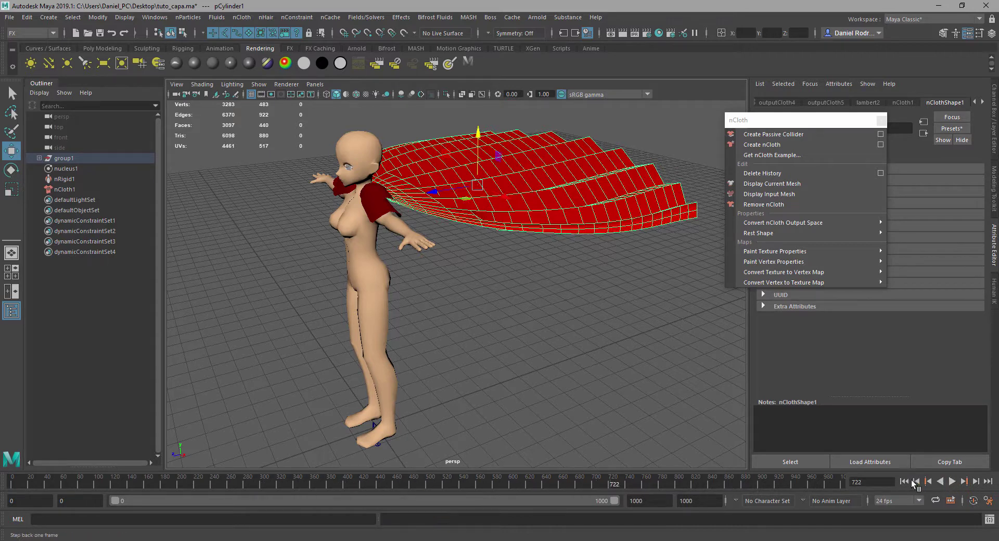
pyautogui.click(951, 484)
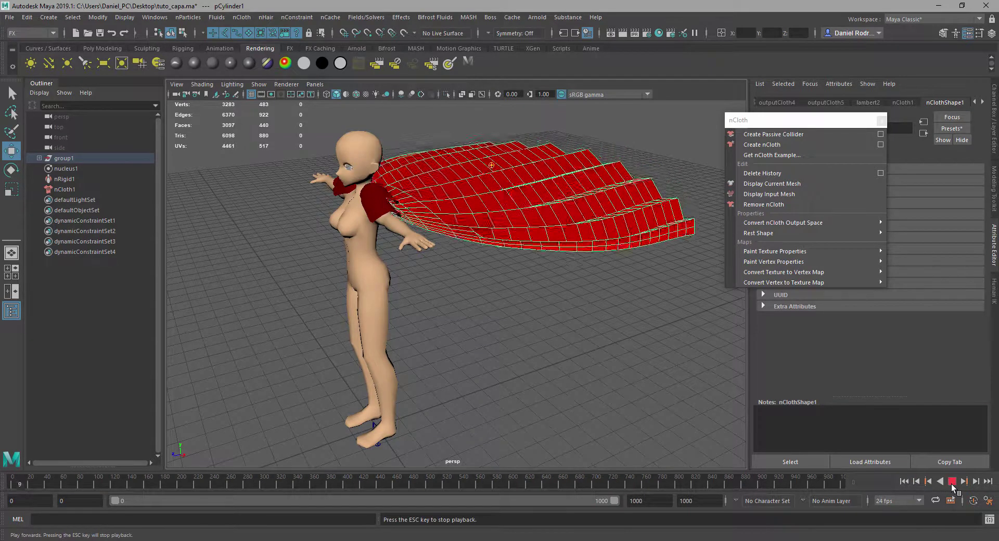
pyautogui.click(951, 484)
pyautogui.click(904, 481)
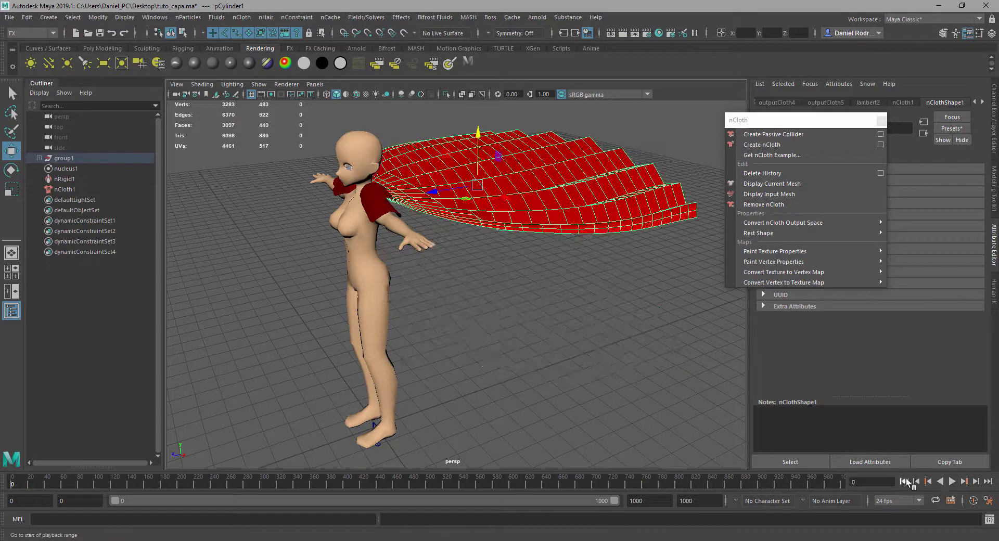
pyautogui.click(951, 482)
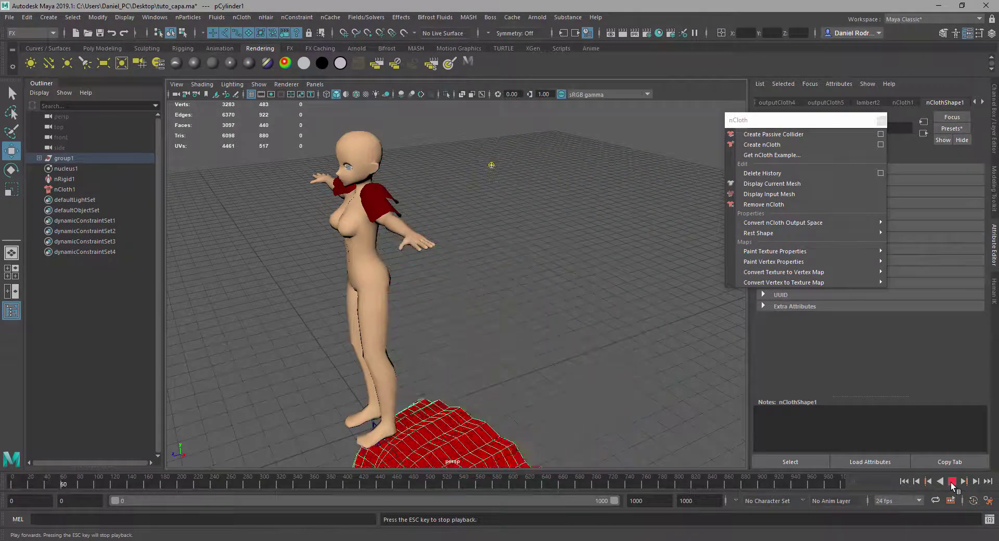
pyautogui.click(951, 483)
pyautogui.click(905, 481)
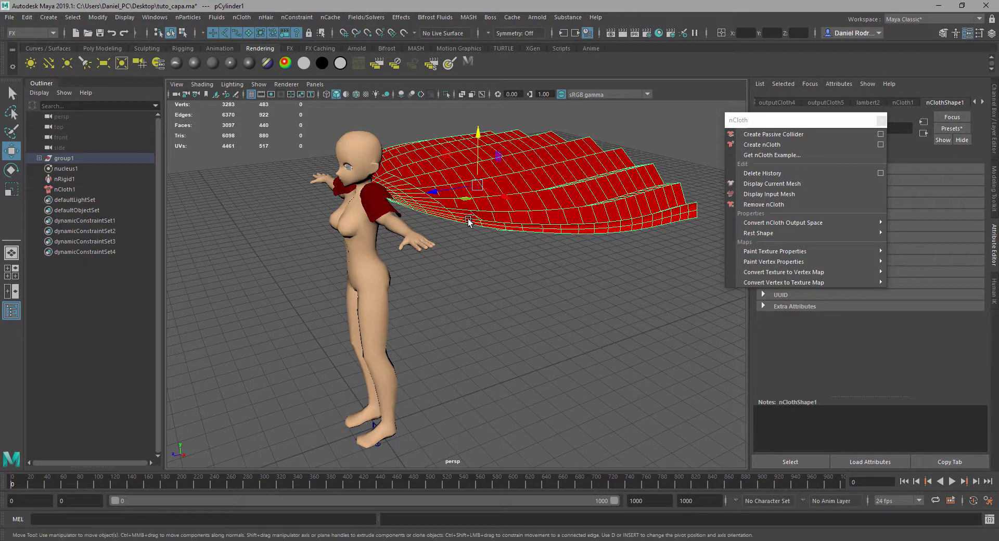
pyautogui.keyDown('alt'); pyautogui.moveTo(469, 221); pyautogui.dragTo(432, 222); pyautogui.keyUp('alt')
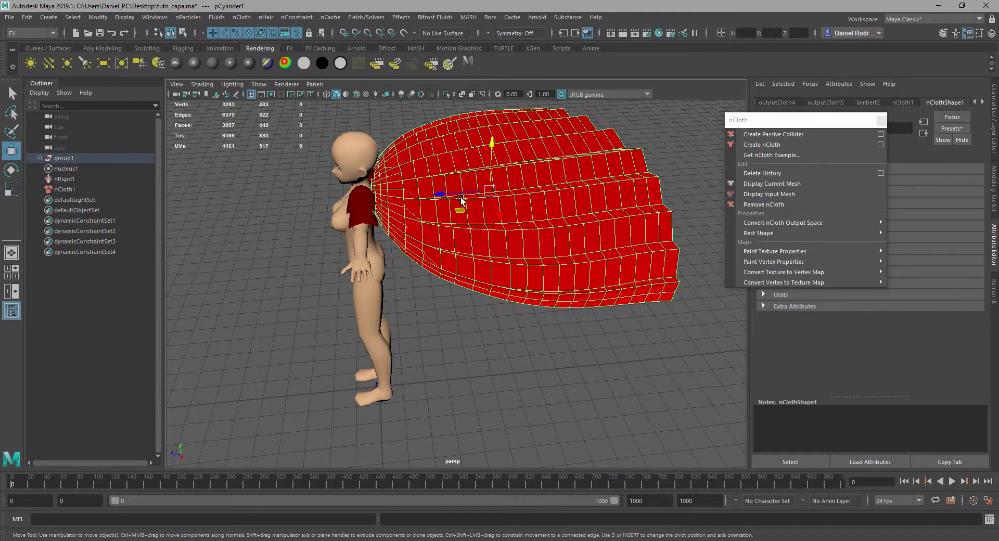
pyautogui.click(881, 121)
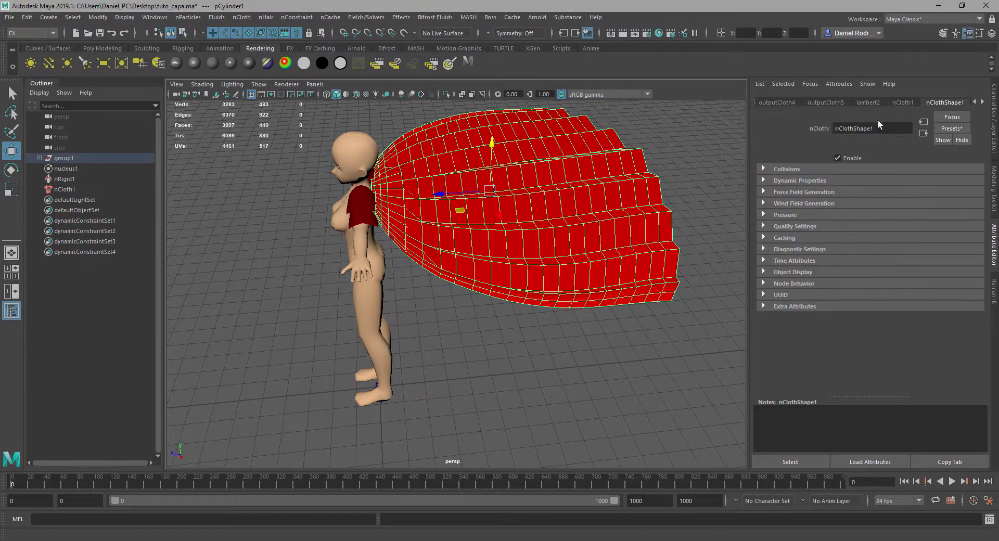
# Tear off the nConstraint menu into a floating panel
pyautogui.click(298, 18)
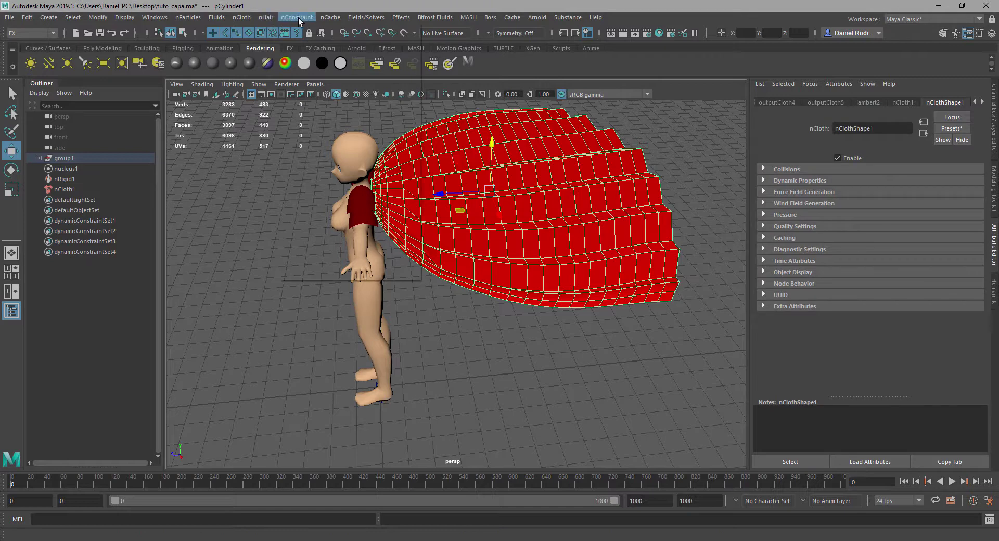
pyautogui.click(298, 26)
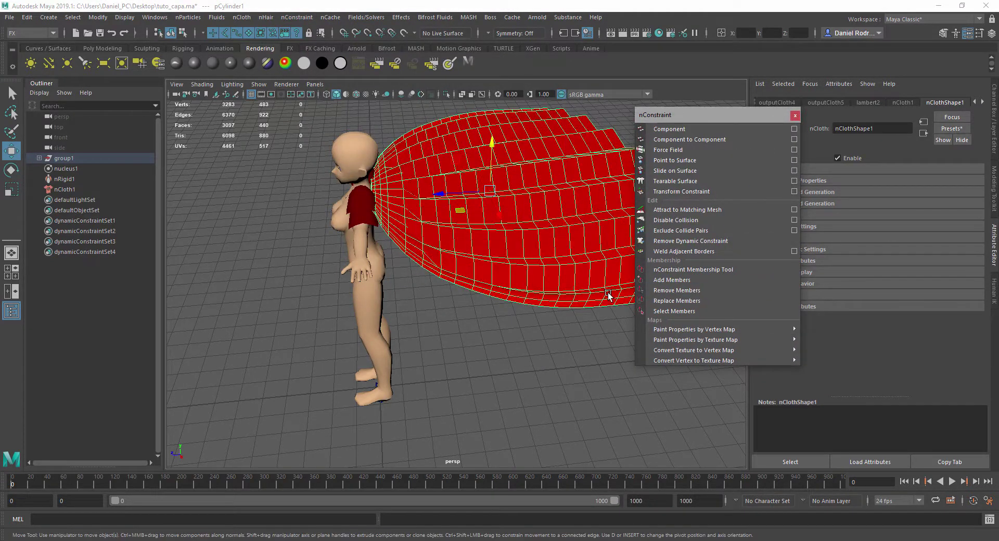
pyautogui.keyDown('alt'); pyautogui.moveTo(471, 235); pyautogui.dragTo(425, 214); pyautogui.keyUp('alt')
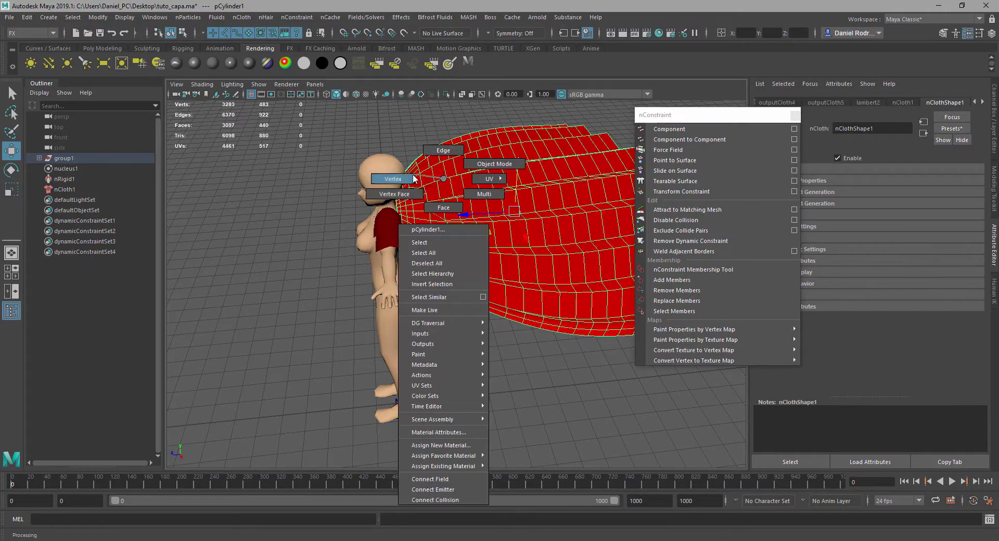
pyautogui.moveTo(441, 183); pyautogui.dragTo(386, 192, button='right')
pyautogui.keyDown('alt'); pyautogui.moveTo(385, 192); pyautogui.dragTo(470, 213); pyautogui.keyUp('alt')
# Maximize and zoom the top view, then isolate the cape alone with Ctrl+1
pyautogui.press('space')
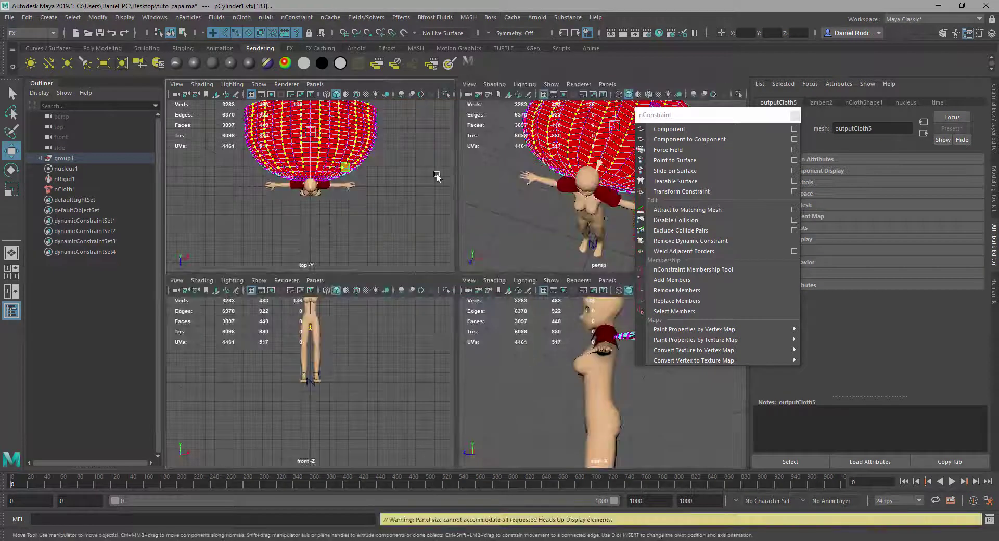
pyautogui.press('space')
pyautogui.scroll(2, 417, 209)
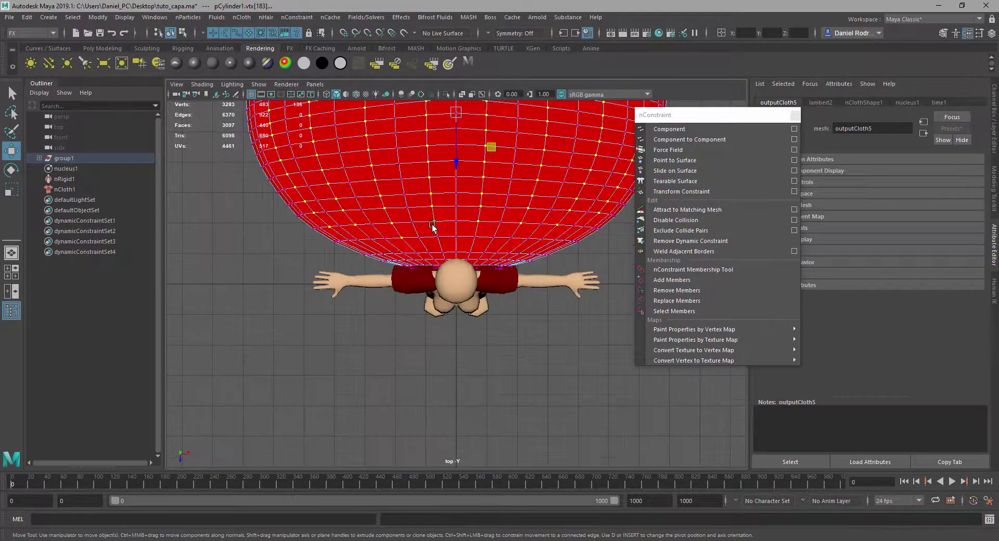
pyautogui.scroll(2, 416, 234)
pyautogui.scroll(2, 400, 280)
pyautogui.scroll(2, 400, 280)
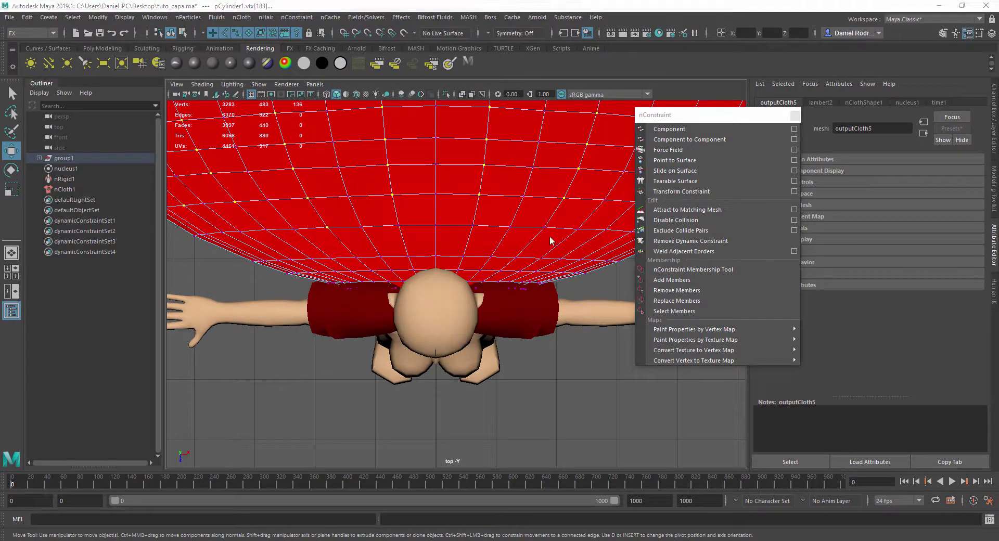
pyautogui.press('space')
pyautogui.press('space')
pyautogui.moveTo(541, 226)
pyautogui.keyDown('alt'); pyautogui.mouseDown()
pyautogui.moveTo(451, 228)
pyautogui.moveTo(463, 224)
pyautogui.mouseUp(); pyautogui.keyUp('alt')
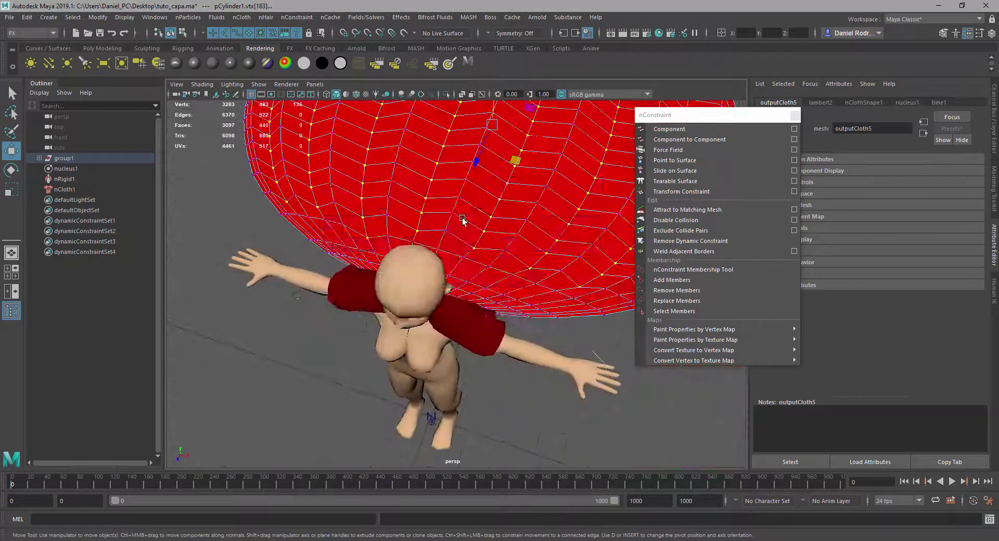
pyautogui.press('space')
pyautogui.press('space')
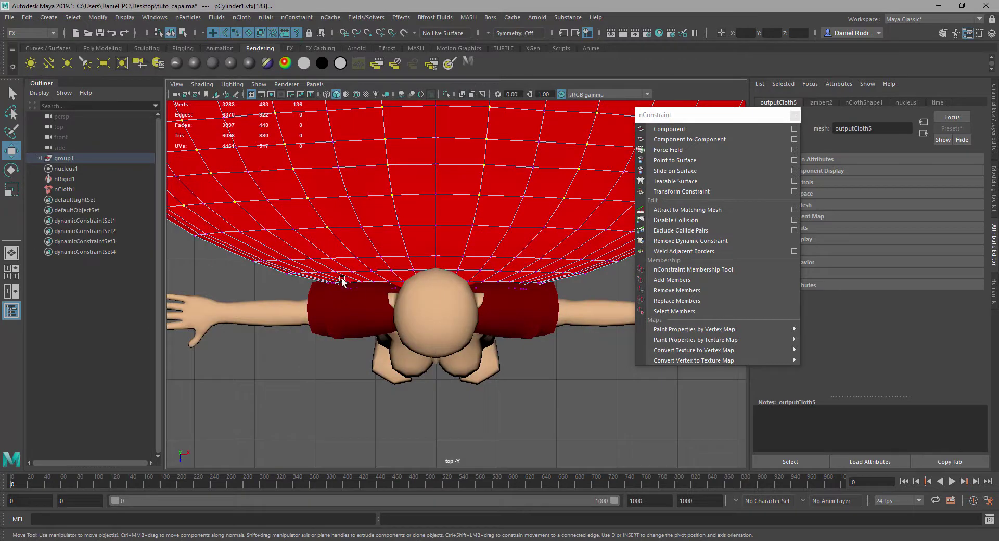
pyautogui.moveTo(386, 210); pyautogui.dragTo(438, 172, button='right')
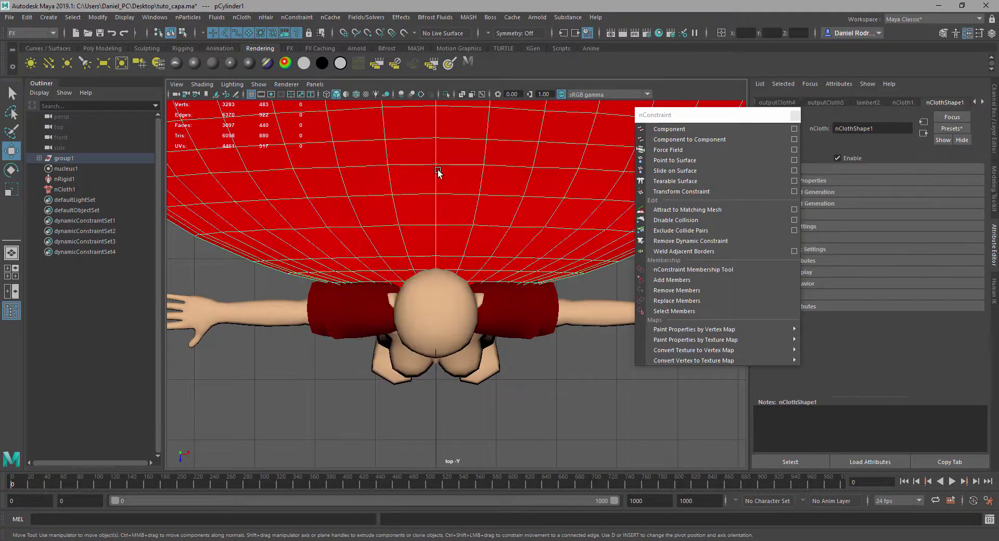
pyautogui.hotkey('ctrl', '1')
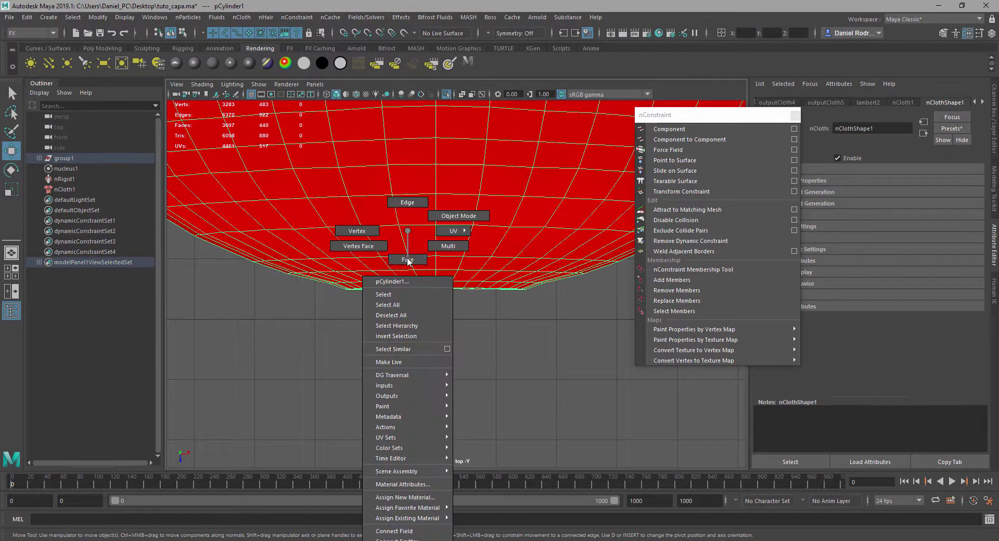
# Marquee-select the cape's neckline vertex row and review the Transform Constraint options
pyautogui.moveTo(411, 239); pyautogui.dragTo(357, 231, button='right')
pyautogui.click(344, 288)
pyautogui.moveTo(338, 286); pyautogui.dragTo(531, 323)
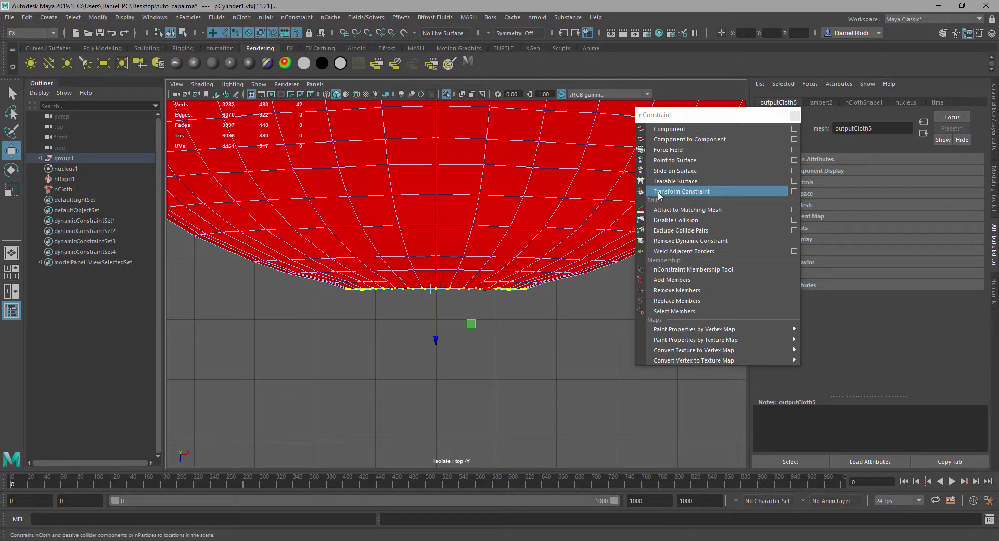
pyautogui.click(795, 192)
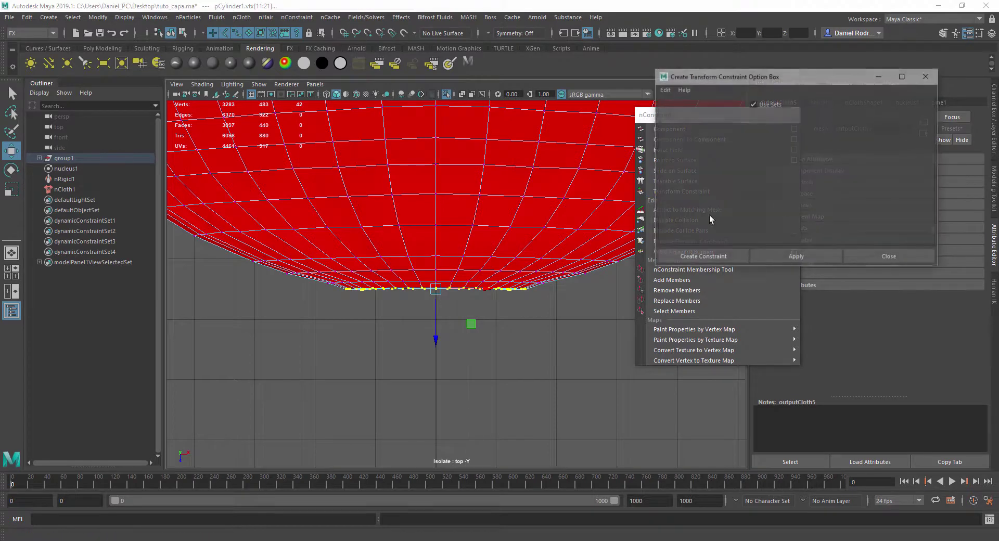
pyautogui.click(879, 253)
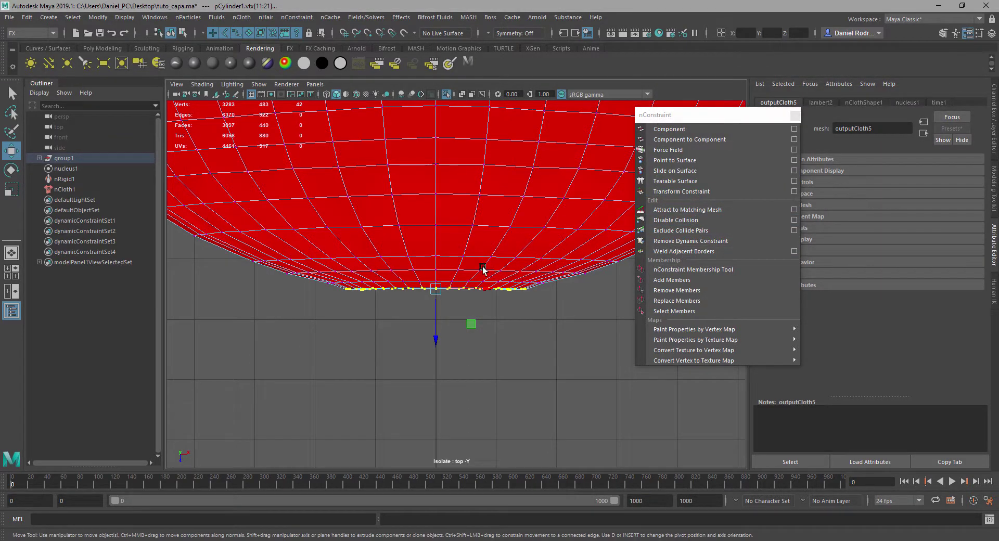
pyautogui.press('space')
pyautogui.press('space')
# Orbit the perspective view to a side view of the character and cape
pyautogui.moveTo(533, 200)
pyautogui.keyDown('alt'); pyautogui.mouseDown()
pyautogui.moveTo(457, 178)
pyautogui.moveTo(461, 221)
pyautogui.mouseUp(); pyautogui.keyUp('alt')
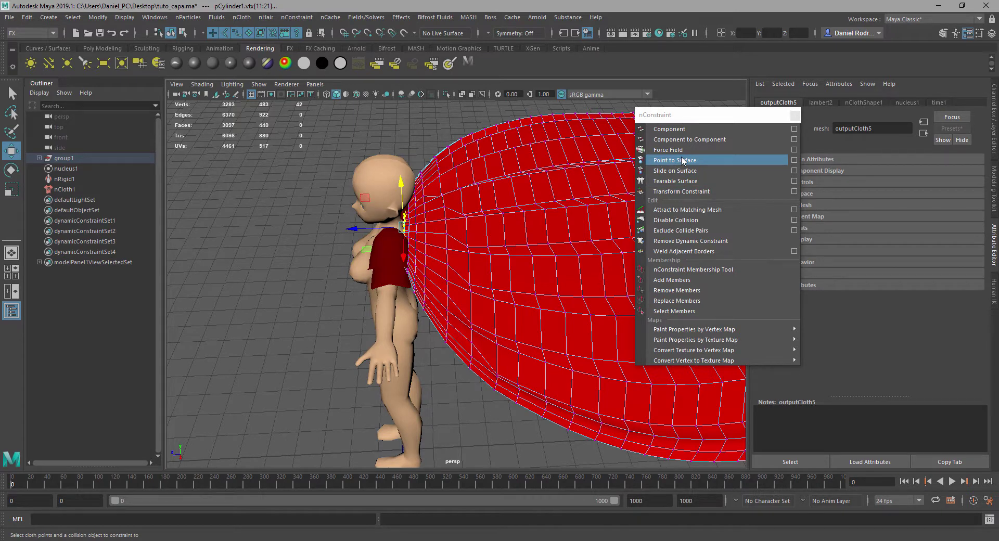
# Pin the selected cape neckline vertices to the character's body with a Point to Surface nConstraint
pyautogui.click(682, 160)
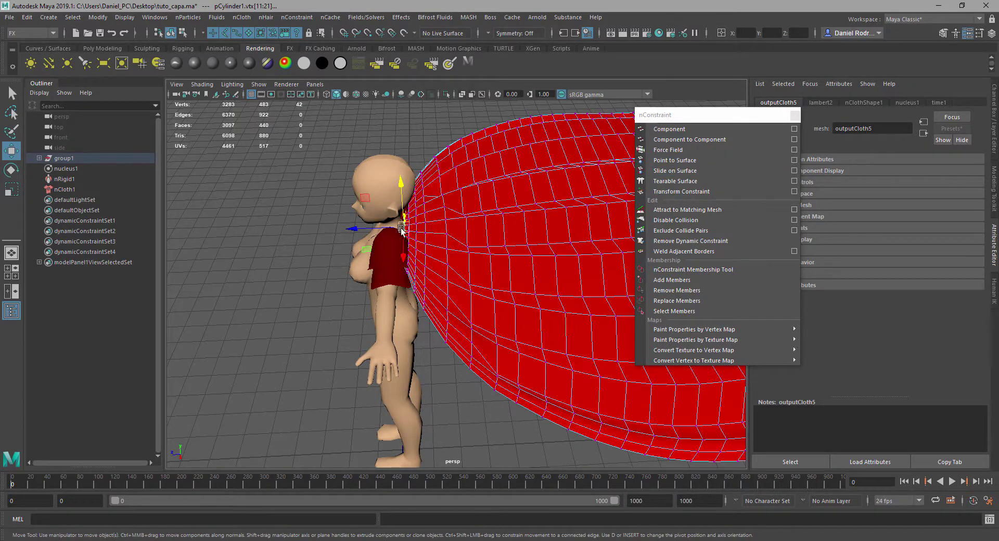
pyautogui.keyDown('alt'); pyautogui.moveTo(400, 228); pyautogui.dragTo(384, 228); pyautogui.keyUp('alt')
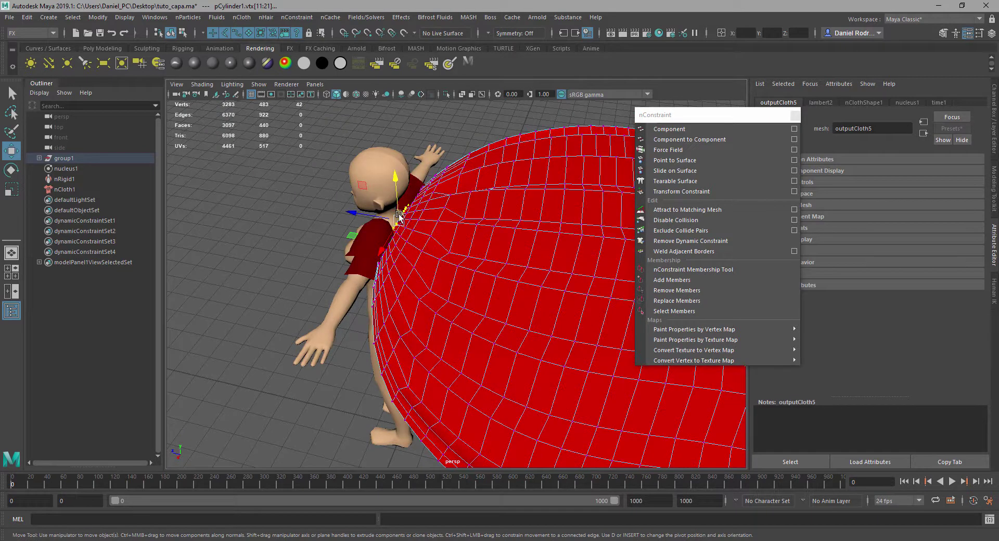
pyautogui.click(374, 172)
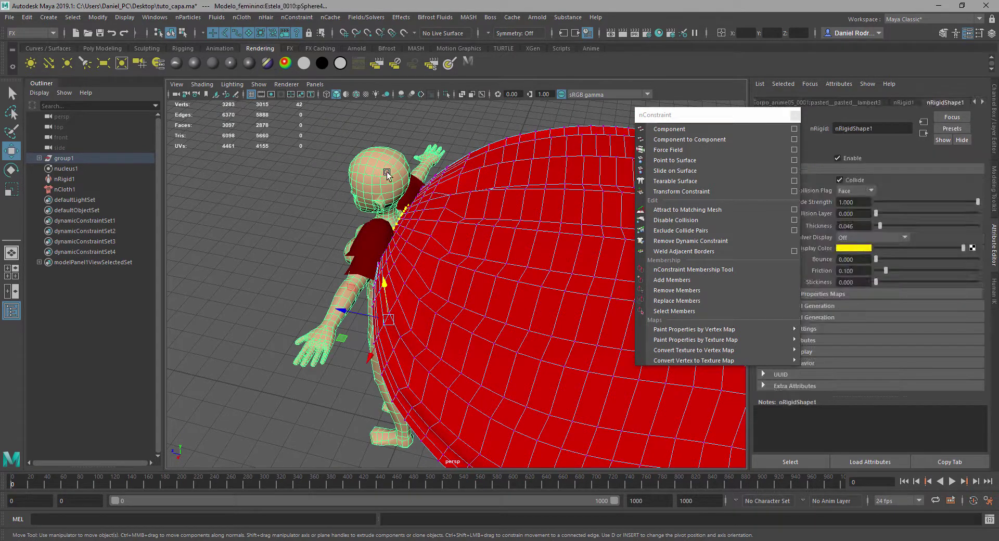
pyautogui.click(685, 164)
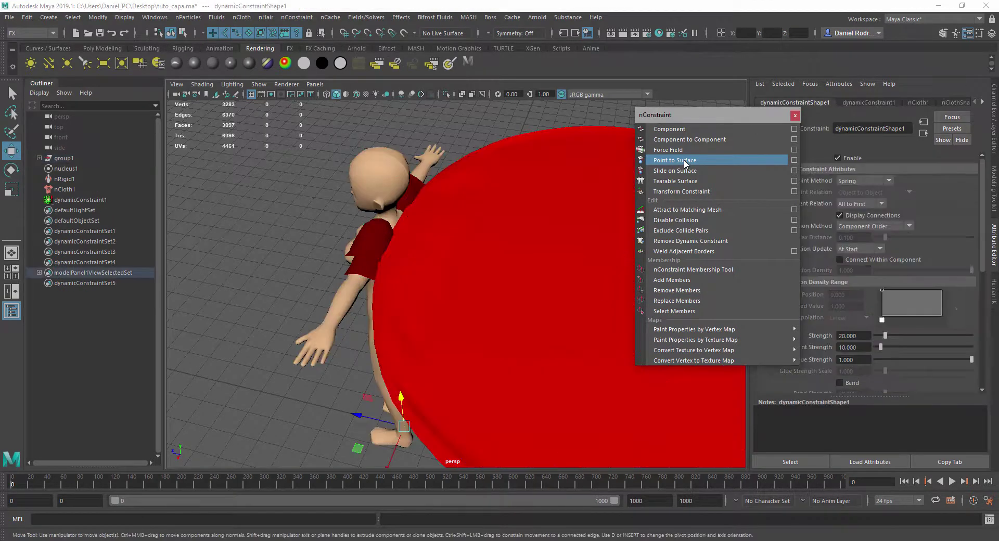
pyautogui.keyDown('alt'); pyautogui.moveTo(414, 223); pyautogui.dragTo(271, 225); pyautogui.keyUp('alt')
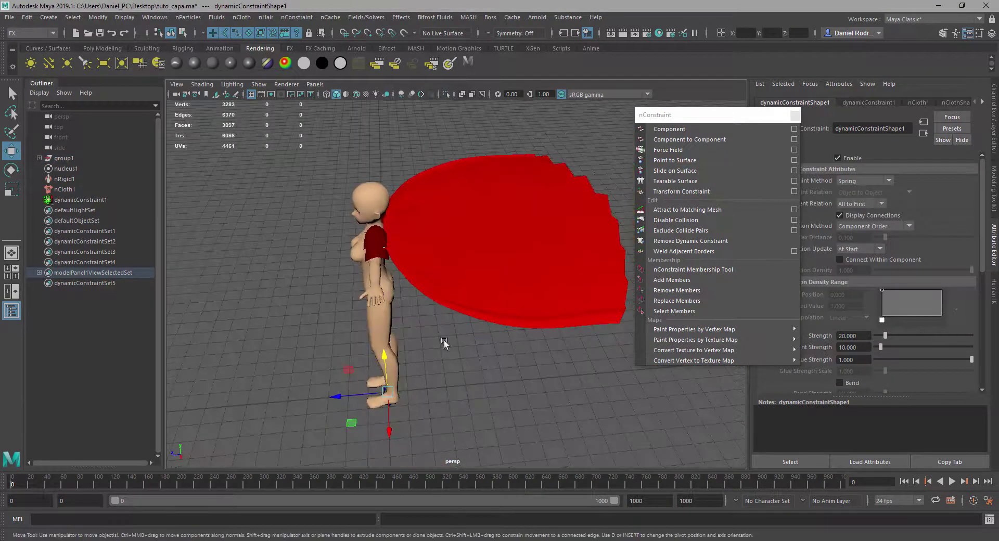
# Play the constrained cape simulation, checking front and high rear views, then stop it
pyautogui.click(952, 482)
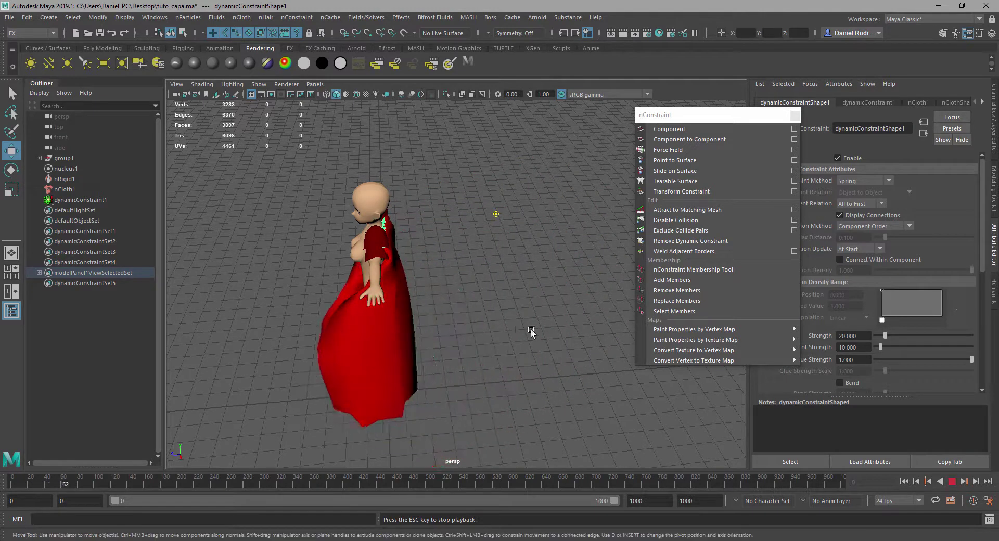
pyautogui.keyDown('alt'); pyautogui.moveTo(531, 329); pyautogui.dragTo(594, 317); pyautogui.keyUp('alt')
pyautogui.moveTo(499, 281)
pyautogui.keyDown('alt'); pyautogui.mouseDown()
pyautogui.moveTo(407, 290)
pyautogui.moveTo(368, 180)
pyautogui.mouseUp(); pyautogui.keyUp('alt')
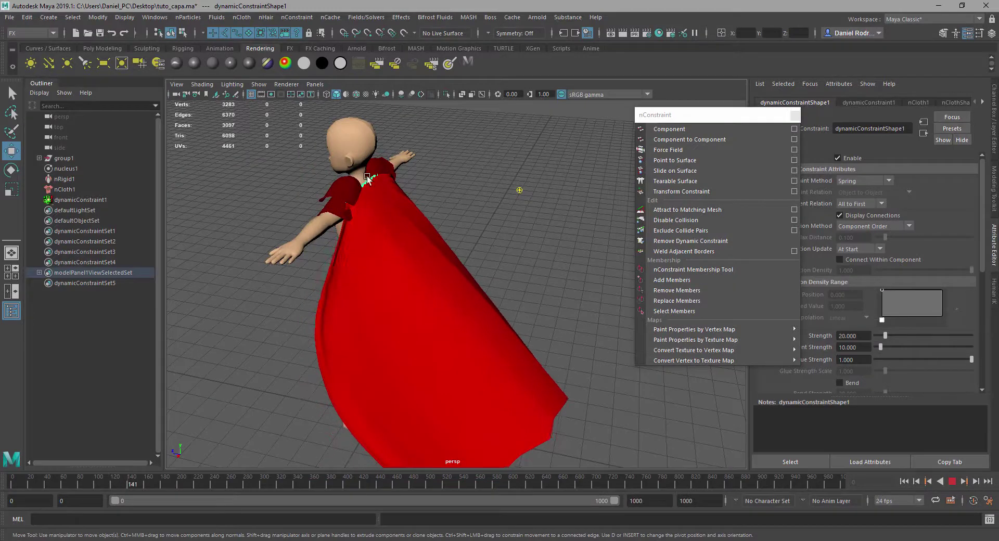
pyautogui.click(953, 485)
pyautogui.click(395, 318)
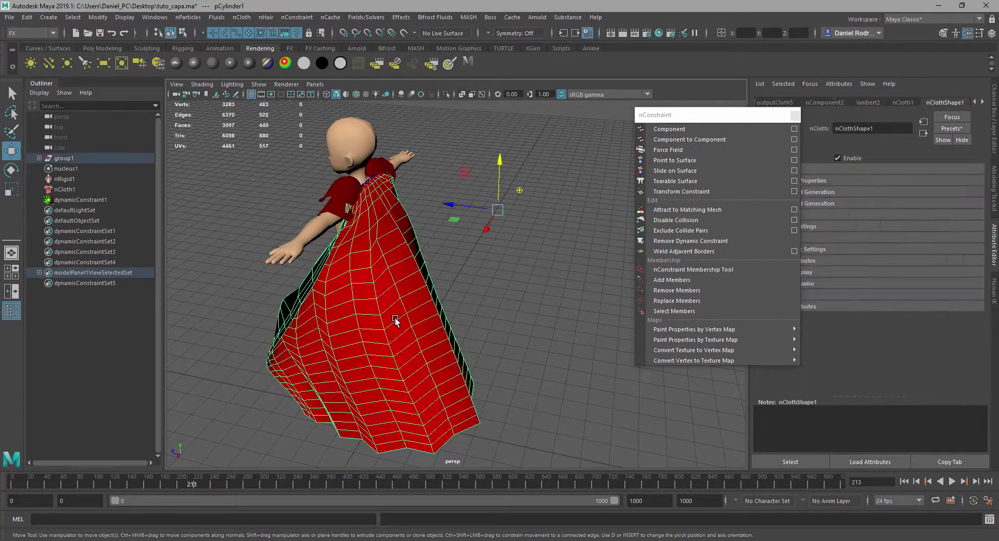
# Replay the simulation backward and forward, then stop and inspect the cape from the front and side
pyautogui.click(940, 481)
pyautogui.click(905, 481)
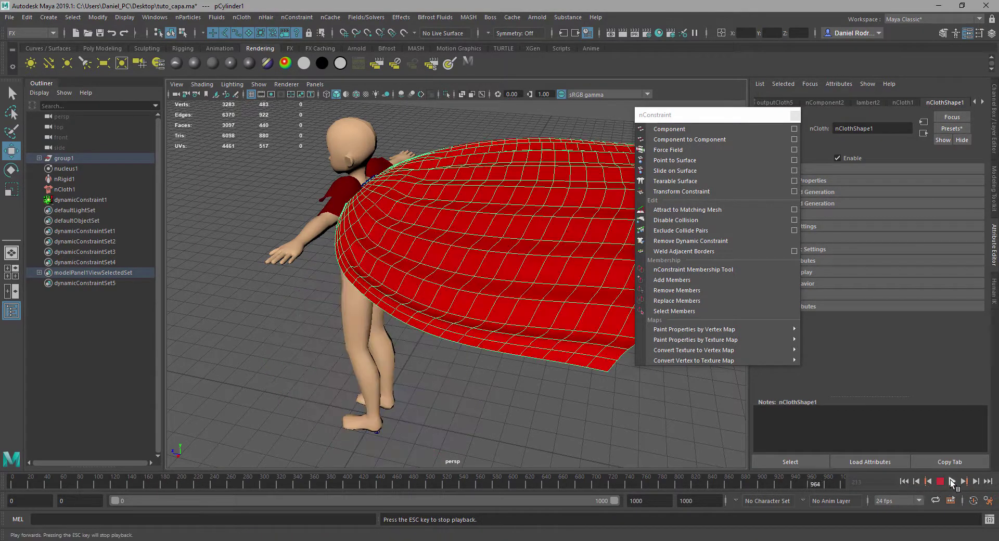
pyautogui.click(952, 482)
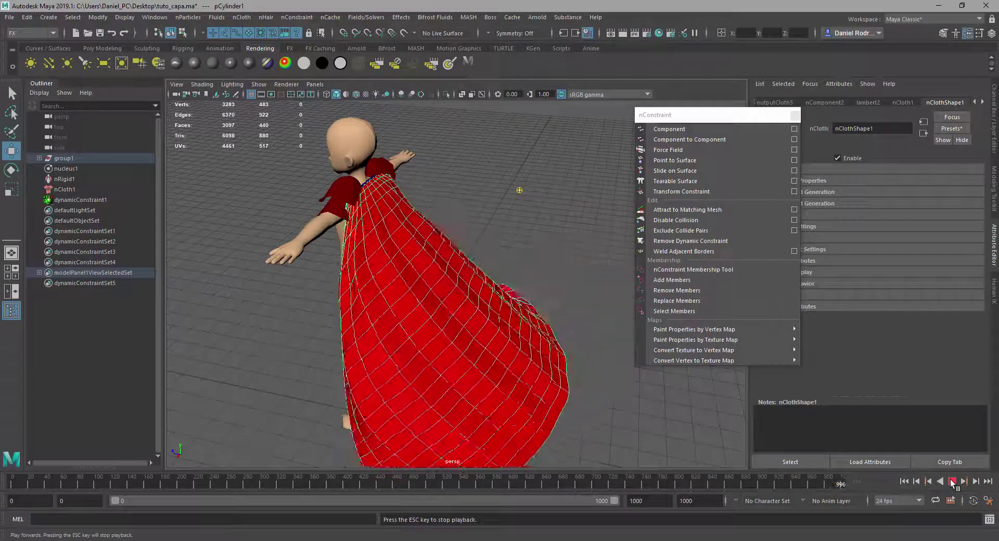
pyautogui.moveTo(494, 312)
pyautogui.keyDown('alt'); pyautogui.mouseDown()
pyautogui.moveTo(573, 327)
pyautogui.moveTo(559, 341)
pyautogui.mouseUp(); pyautogui.keyUp('alt')
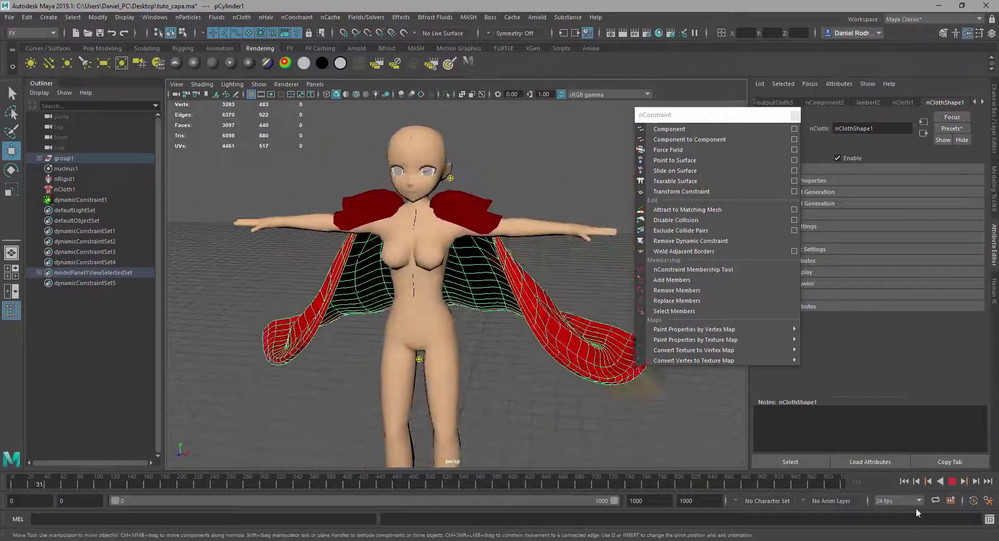
pyautogui.keyDown('alt'); pyautogui.moveTo(560, 341); pyautogui.dragTo(441, 211, button='right'); pyautogui.keyUp('alt')
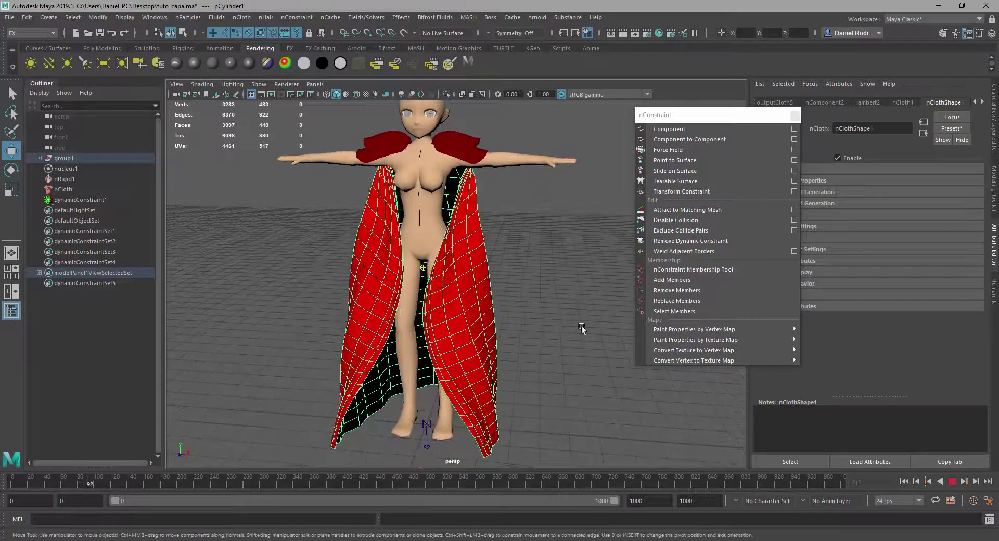
pyautogui.click(954, 481)
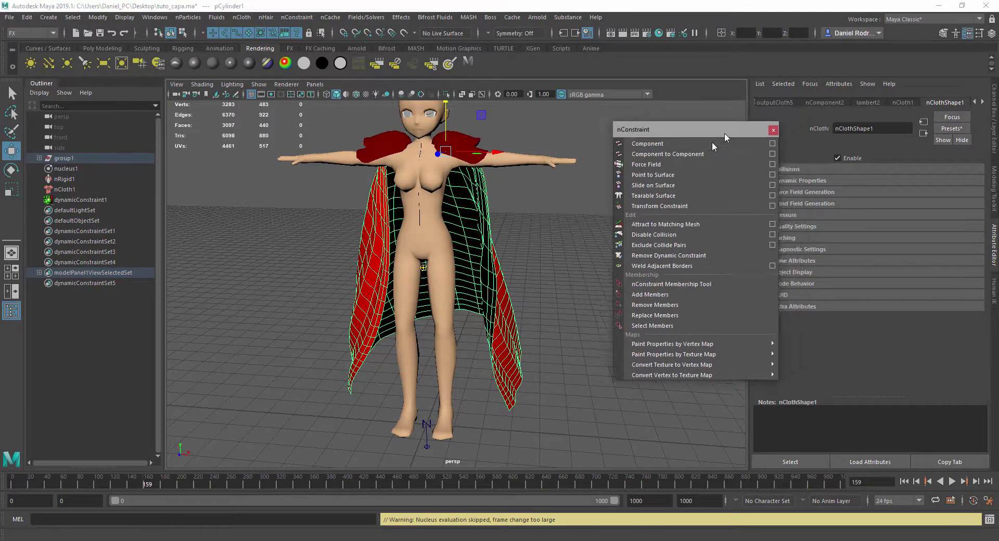
pyautogui.moveTo(750, 122); pyautogui.dragTo(698, 160)
pyautogui.moveTo(494, 245)
pyautogui.keyDown('alt'); pyautogui.mouseDown()
pyautogui.moveTo(398, 245)
pyautogui.moveTo(404, 252)
pyautogui.mouseUp(); pyautogui.keyUp('alt')
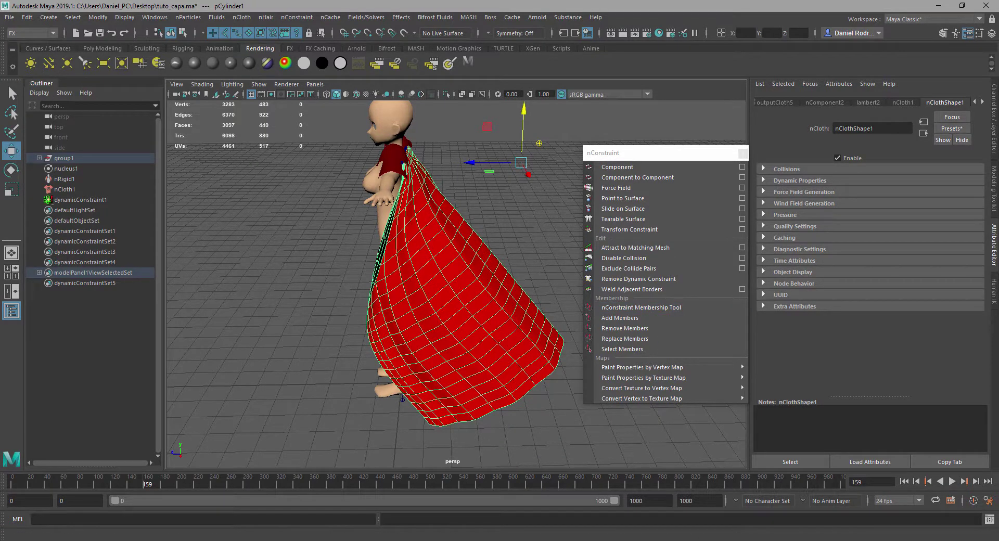
# View Configuração_Ncloth.JPG in Photos (Gravity 20, Wind Speed 10), then return to Maya
pyautogui.click(940, 6)
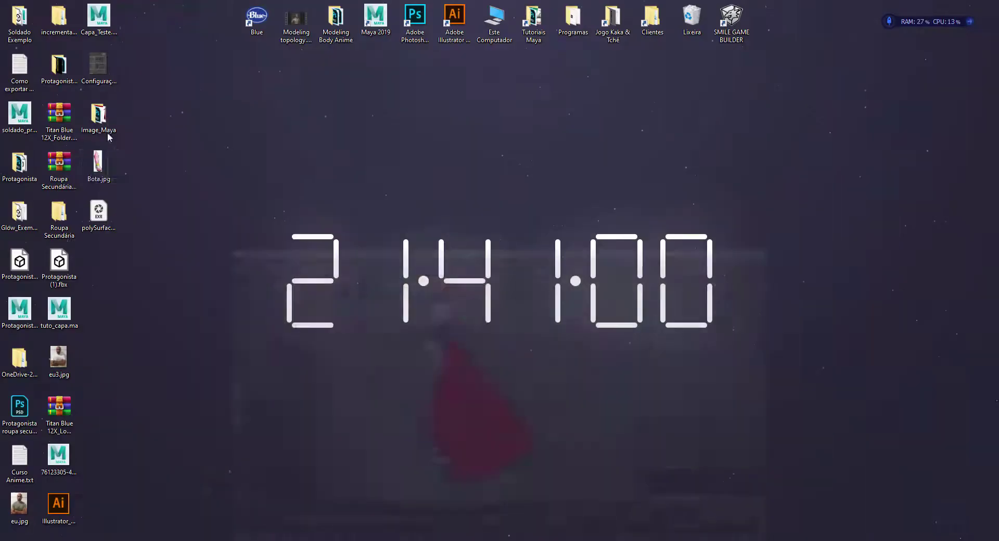
pyautogui.doubleClick(90, 61)
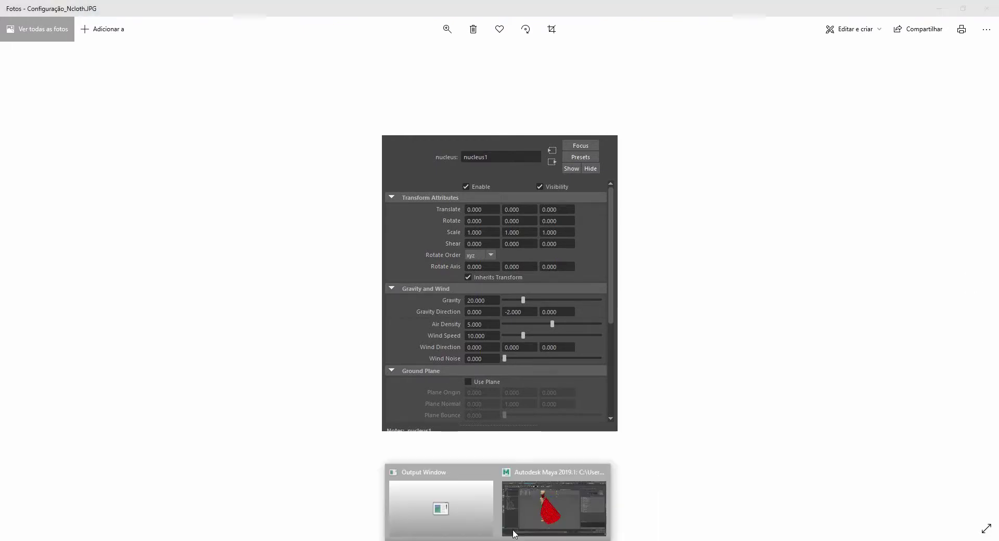
pyautogui.click(557, 499)
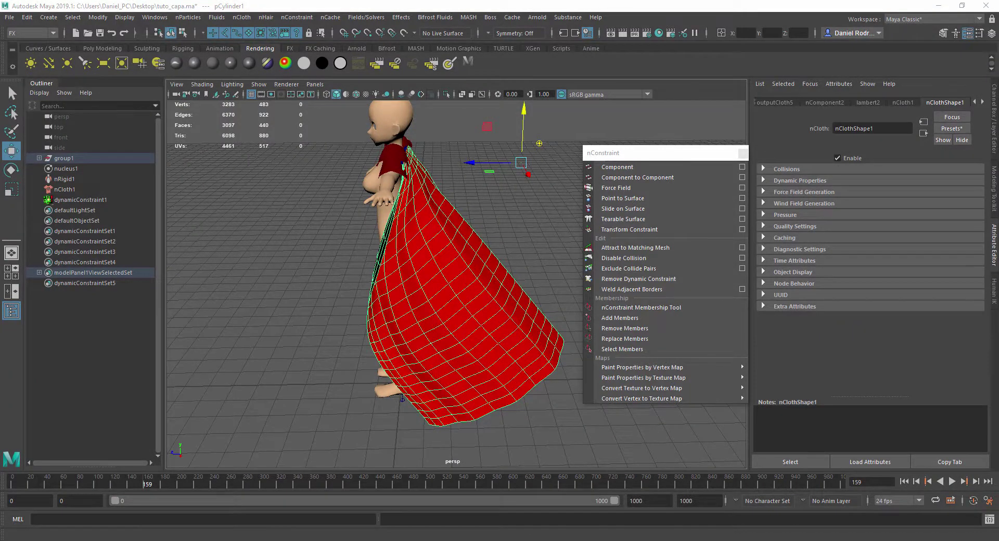
# Float an enlarged clip cropped to the nucleus settings of the Photos reference in Maya's lower-left corner
pyautogui.rightClick(224, 190)
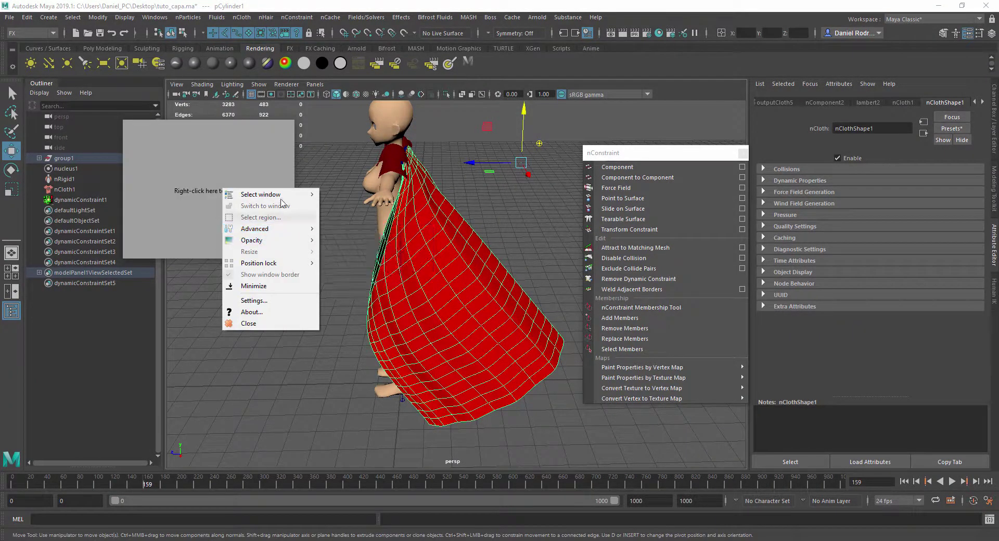
pyautogui.moveTo(260, 195)
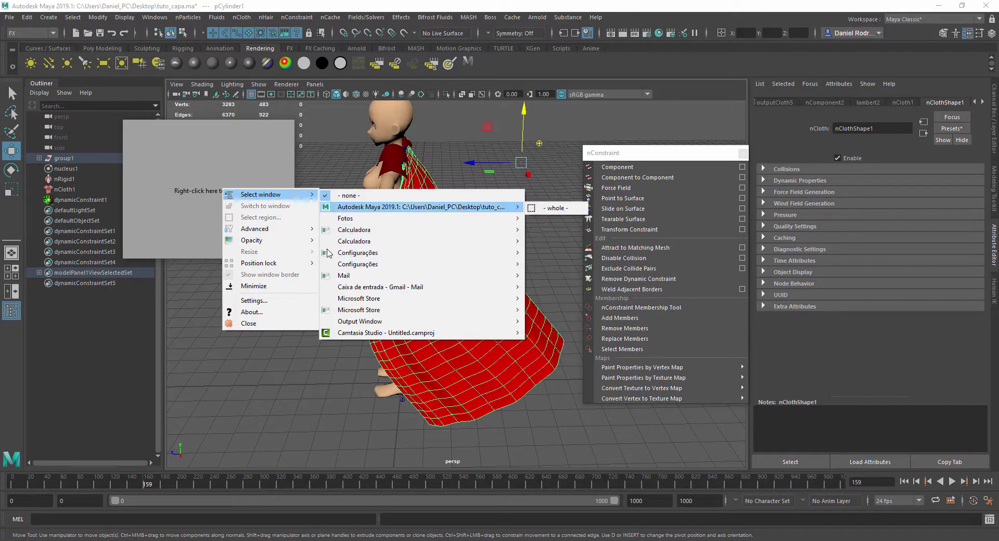
pyautogui.moveTo(345, 218)
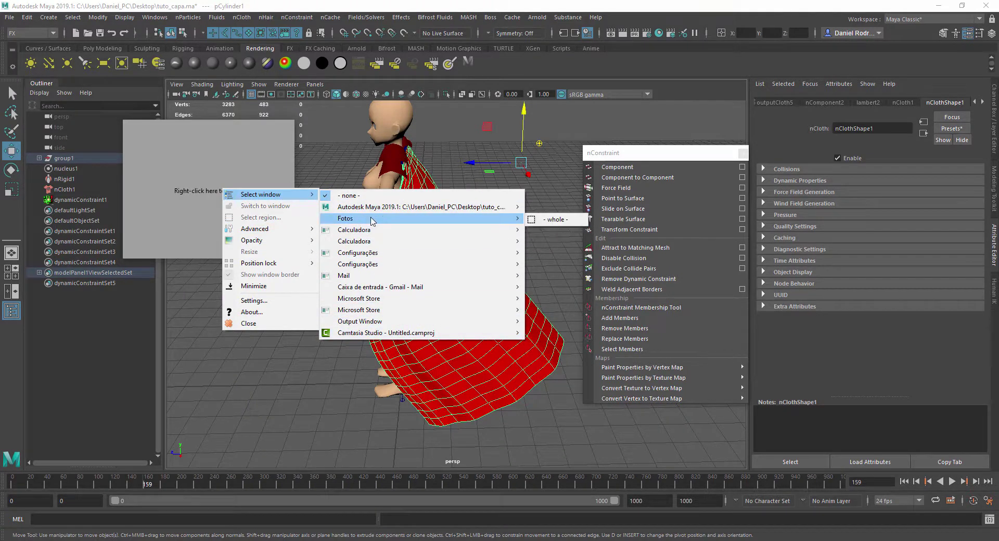
pyautogui.click(546, 224)
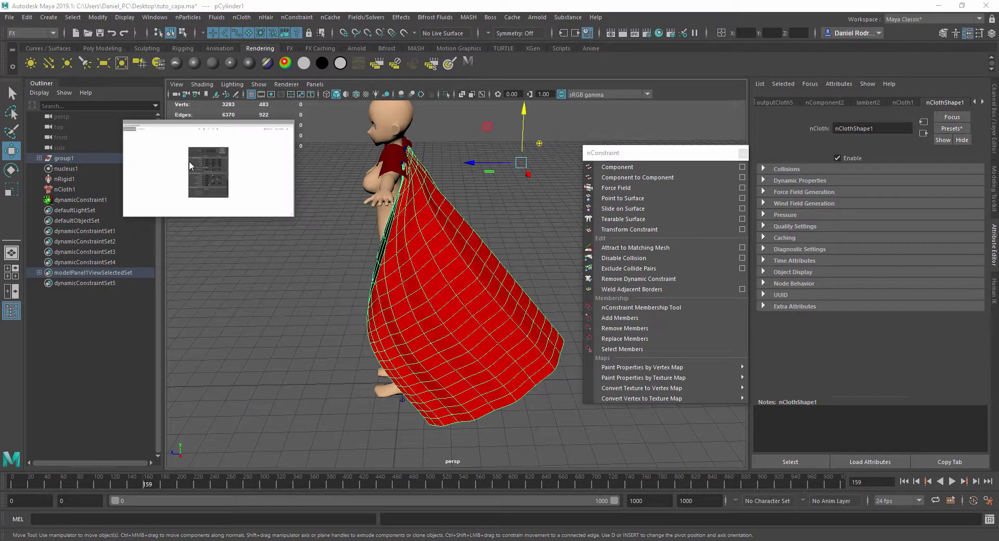
pyautogui.rightClick(204, 160)
pyautogui.click(235, 188)
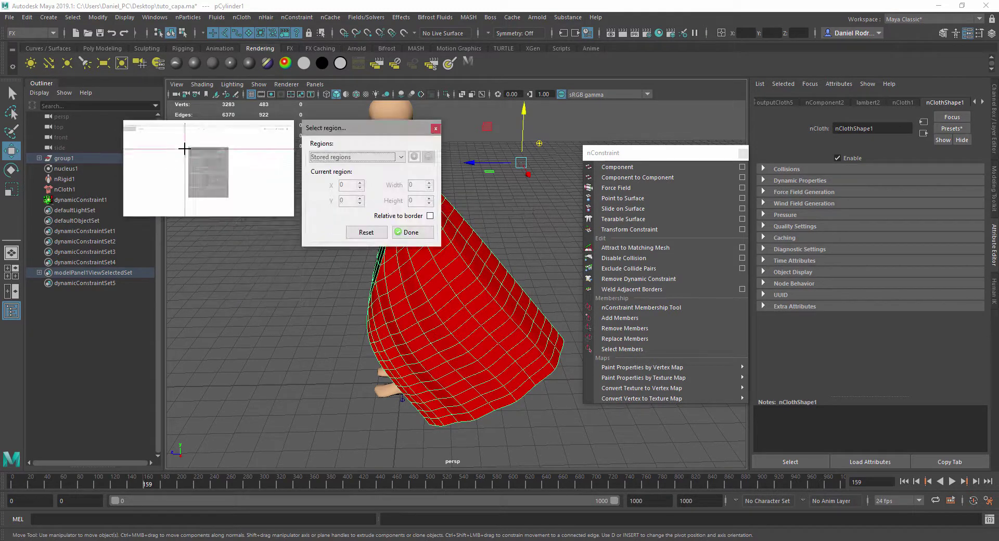
pyautogui.moveTo(182, 146); pyautogui.dragTo(229, 203)
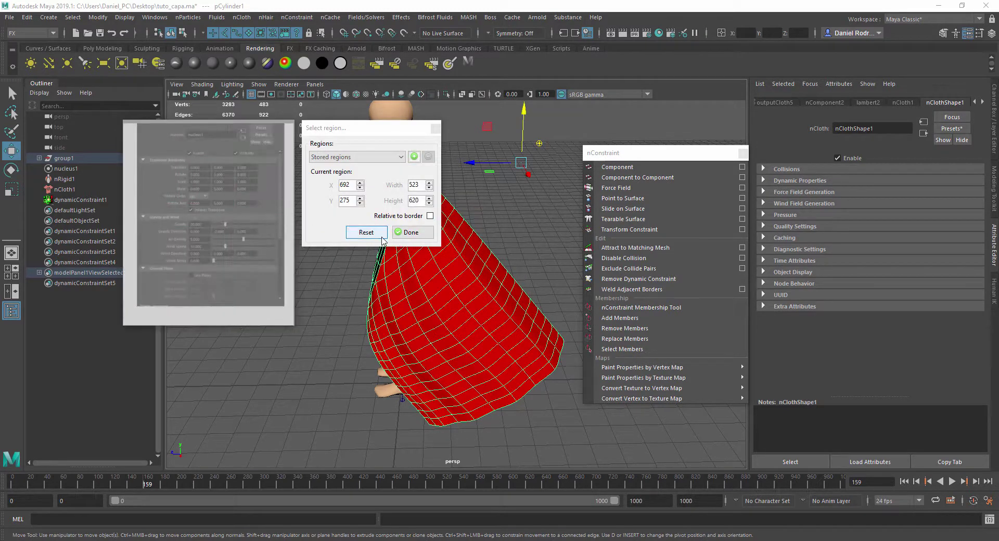
pyautogui.click(409, 232)
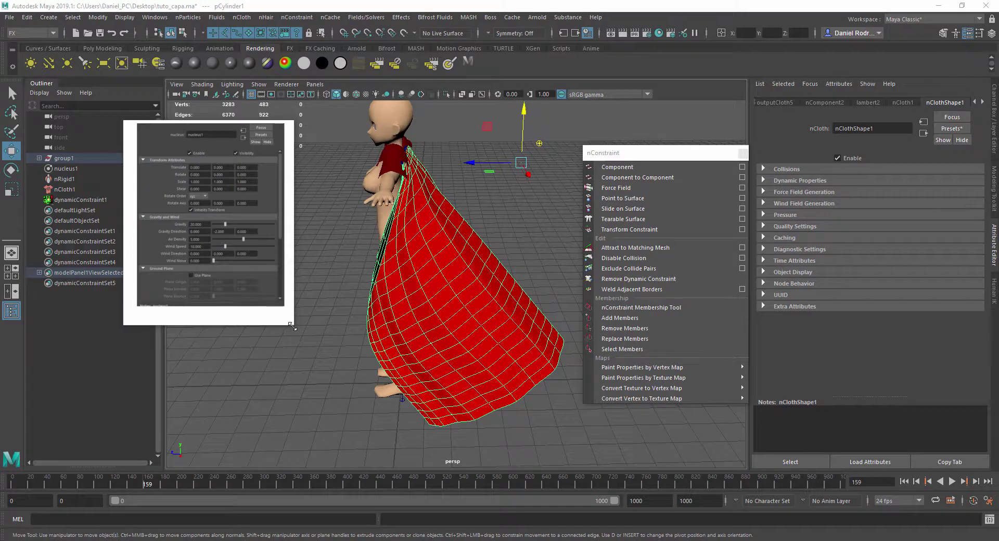
pyautogui.moveTo(292, 326); pyautogui.dragTo(371, 421)
pyautogui.moveTo(284, 244); pyautogui.dragTo(265, 358)
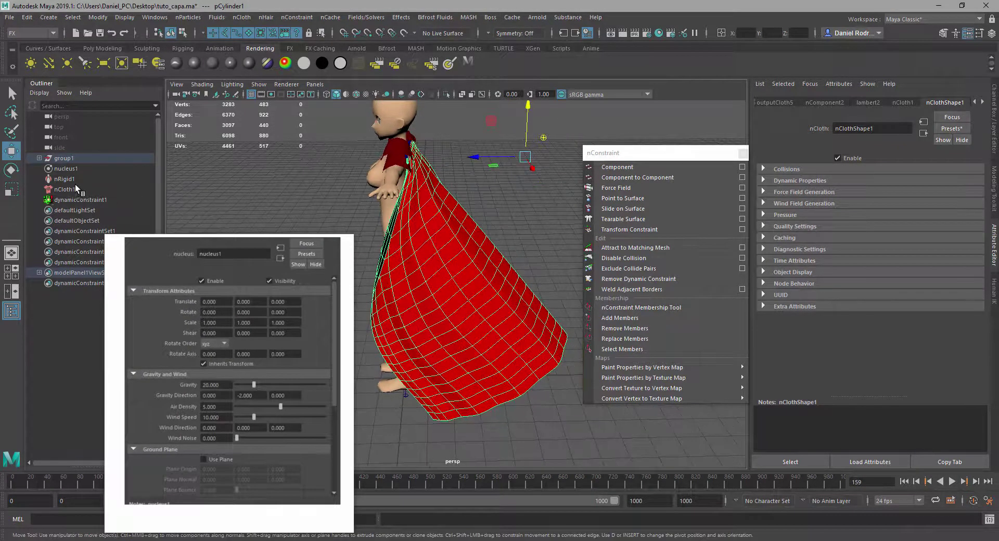
# Select nucleus1 and run the cape simulation briefly from the start
pyautogui.click(65, 168)
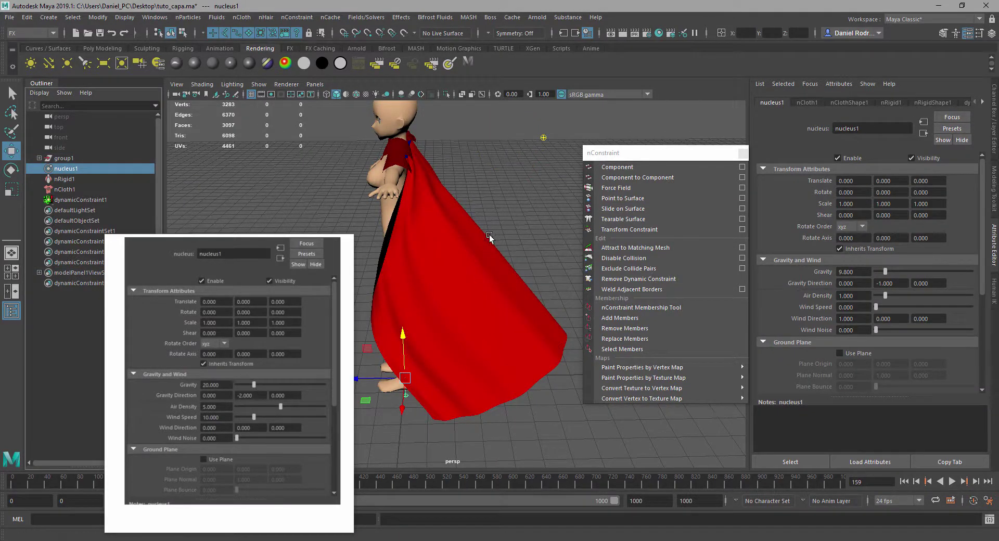
pyautogui.keyDown('alt'); pyautogui.moveTo(489, 235); pyautogui.dragTo(536, 236); pyautogui.keyUp('alt')
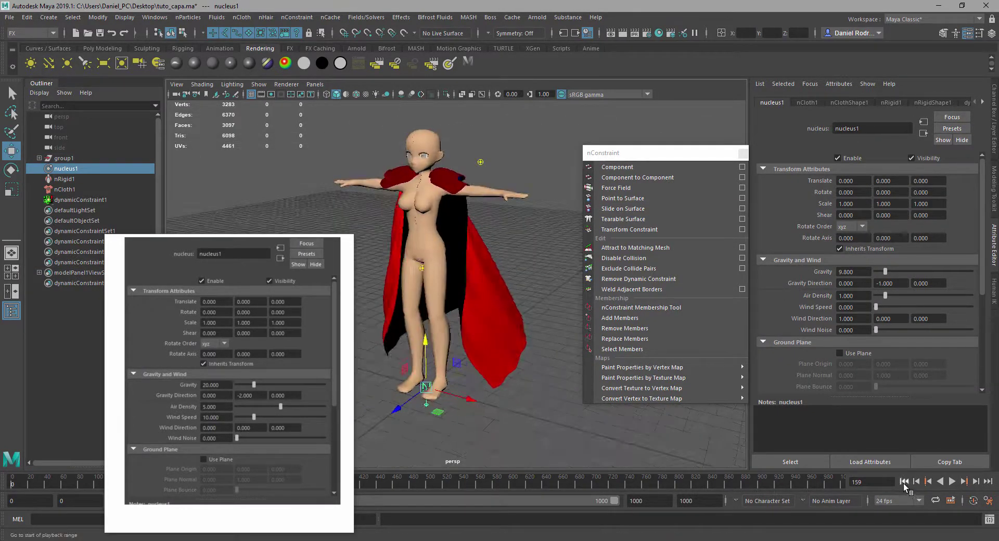
pyautogui.click(904, 481)
pyautogui.click(951, 482)
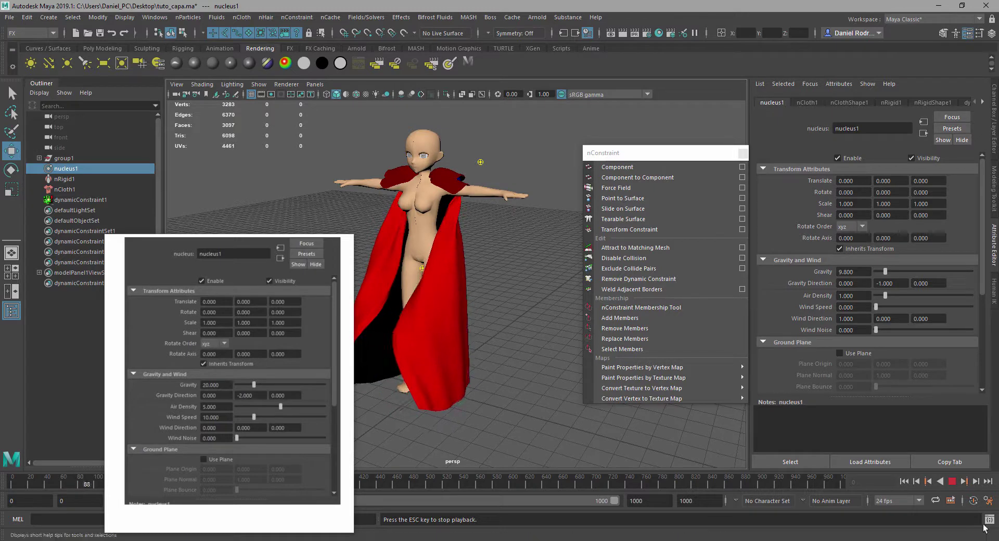
pyautogui.click(952, 481)
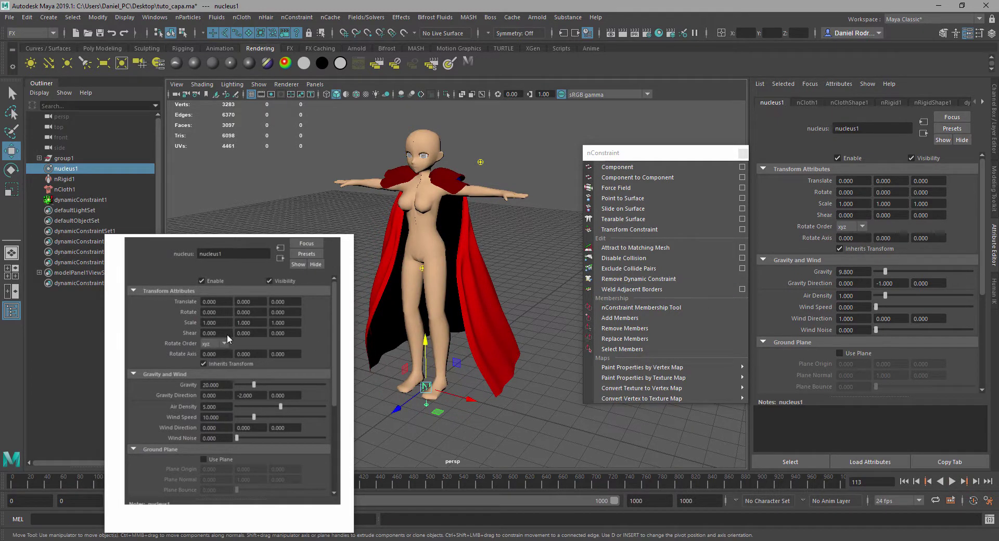
# Set nucleus1 Gravity to 20, Gravity Direction Y to -2 and Air Density to 5
pyautogui.click(858, 274)
pyautogui.write('20')
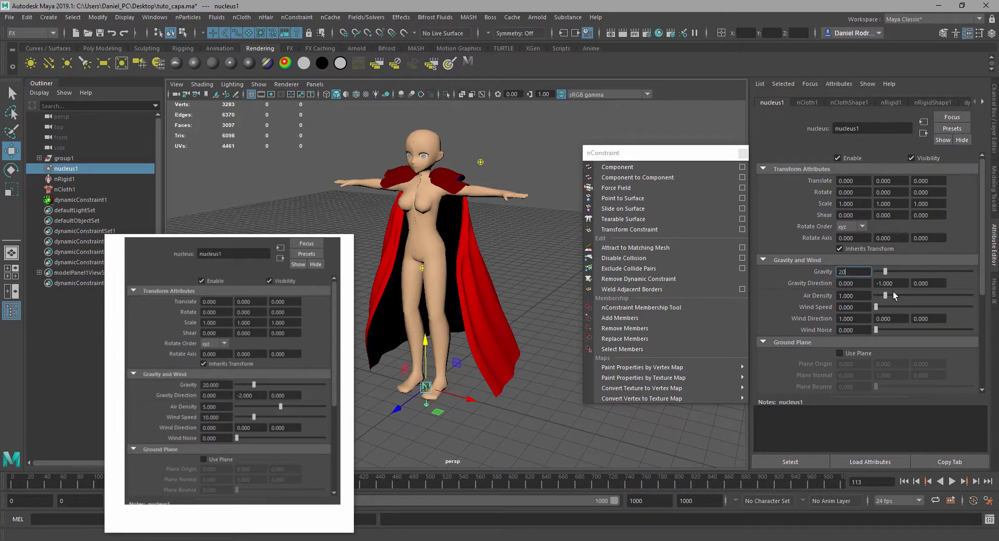
pyautogui.click(898, 284)
pyautogui.write('-2')
pyautogui.press('Return')
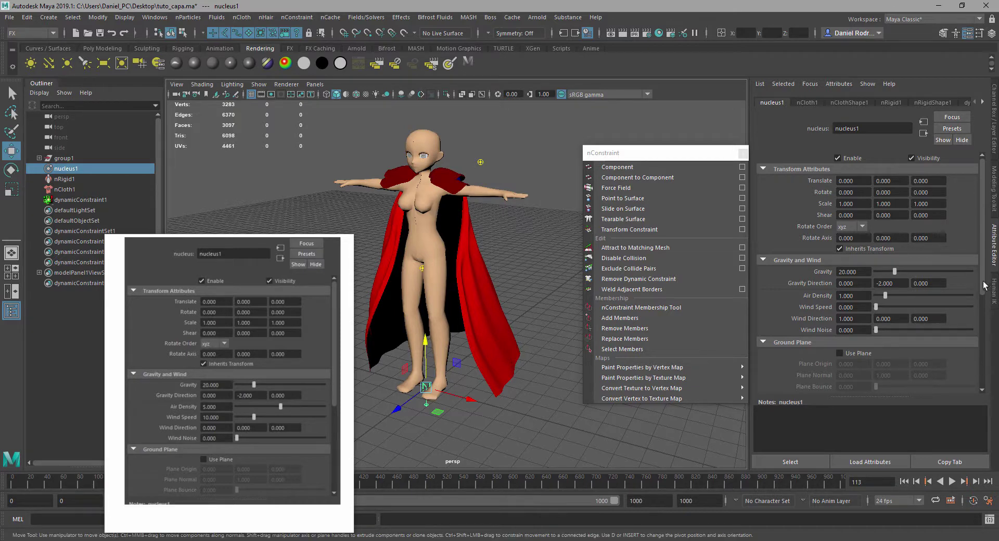
pyautogui.moveTo(984, 287)
pyautogui.mouseDown()
pyautogui.moveTo(977, 340)
pyautogui.moveTo(990, 279)
pyautogui.mouseUp()
pyautogui.doubleClick(848, 296)
pyautogui.write('5')
pyautogui.click(866, 307)
pyautogui.write('10.000')
# Confirm Wind Speed 10 and replay the simulation from the start
pyautogui.press('Return')
pyautogui.click(919, 482)
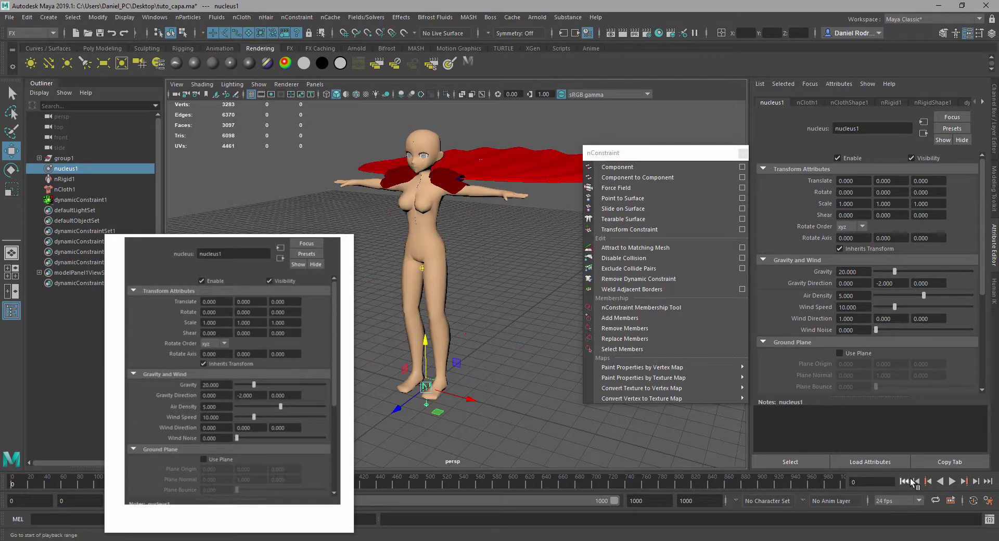
pyautogui.click(952, 482)
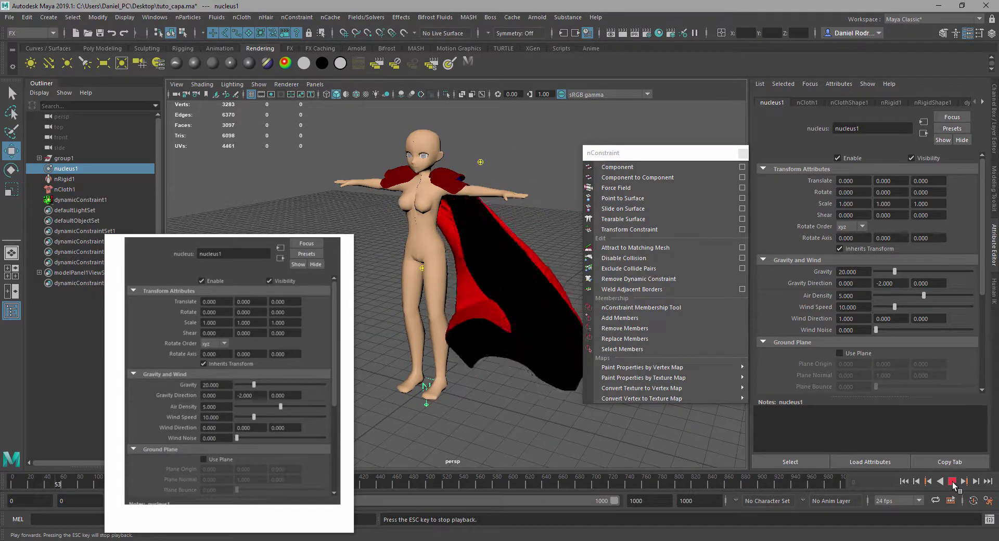
pyautogui.keyDown('alt'); pyautogui.moveTo(460, 310); pyautogui.dragTo(521, 307); pyautogui.keyUp('alt')
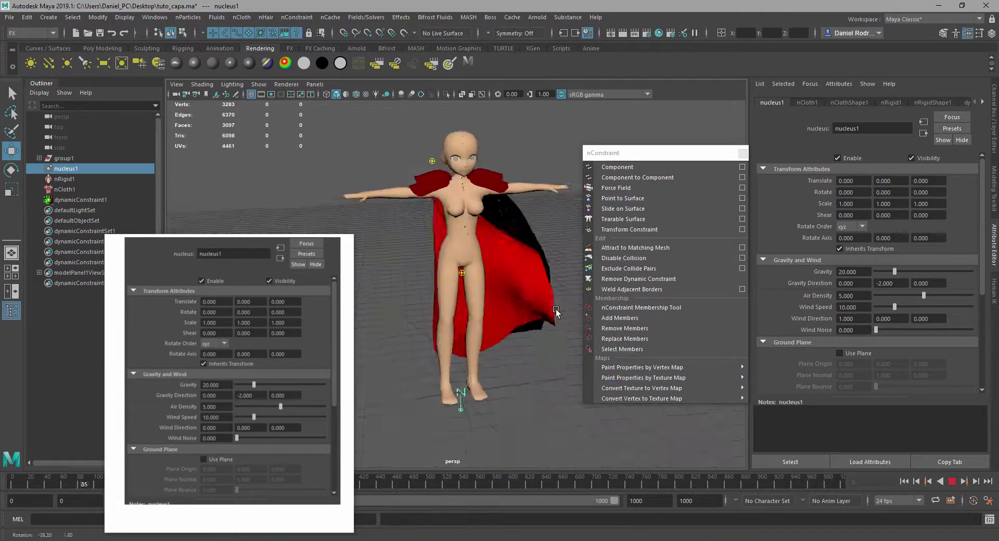
# Set Wind Direction X to 0, rerun the simulation and stop it at frame 132
pyautogui.click(853, 318)
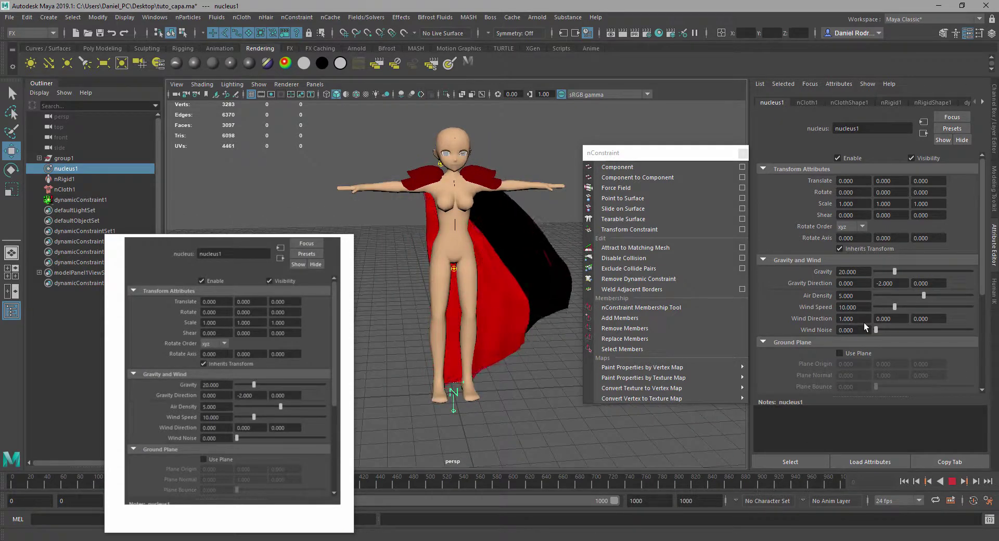
pyautogui.write('0')
pyautogui.press('Return')
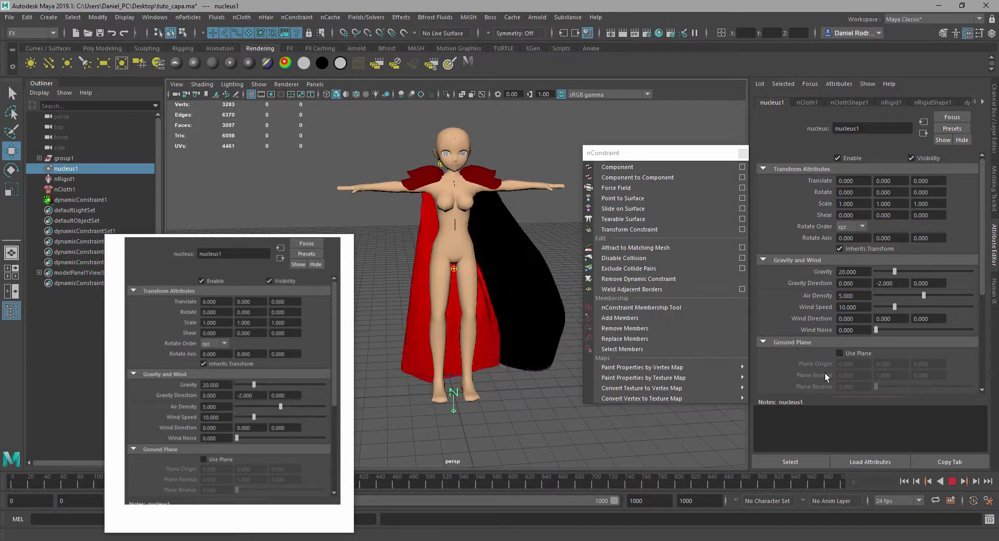
pyautogui.click(902, 480)
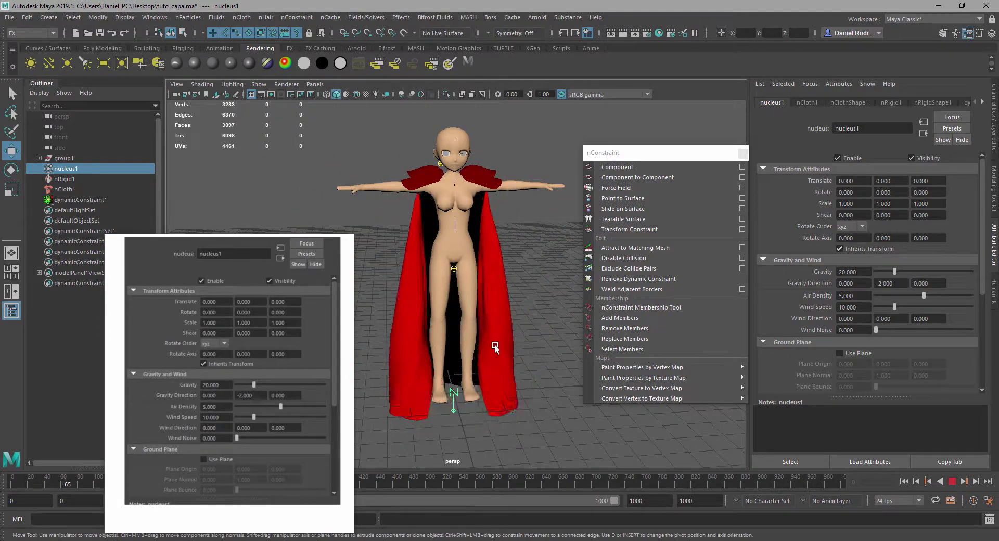
pyautogui.moveTo(495, 345)
pyautogui.keyDown('alt'); pyautogui.mouseDown()
pyautogui.moveTo(444, 342)
pyautogui.moveTo(475, 346)
pyautogui.mouseUp(); pyautogui.keyUp('alt')
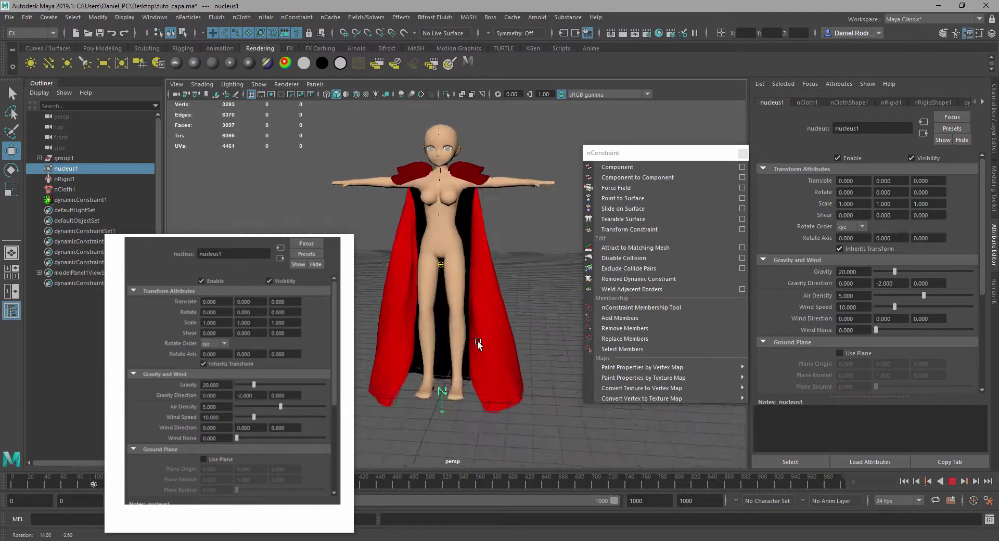
pyautogui.click(952, 481)
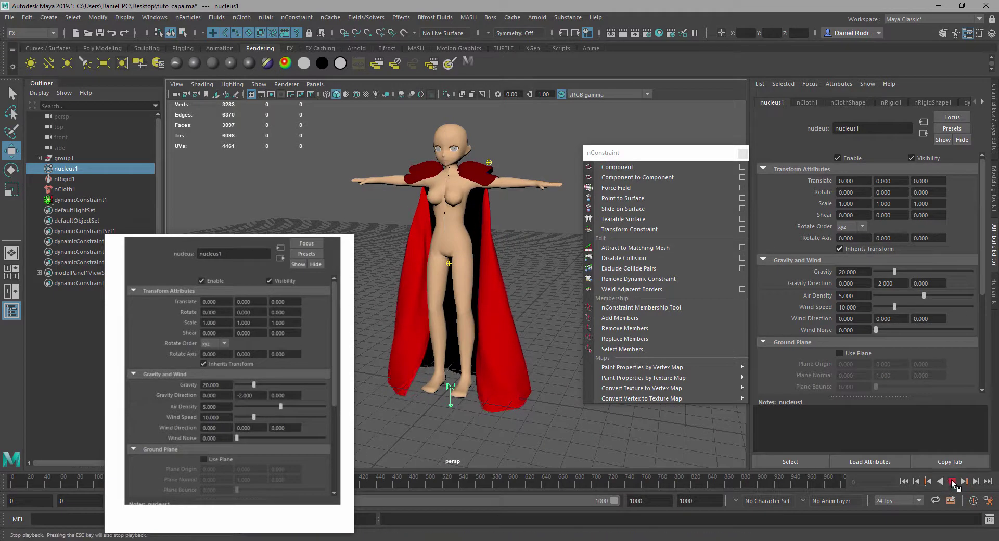
pyautogui.keyDown('alt'); pyautogui.moveTo(495, 272); pyautogui.dragTo(488, 275); pyautogui.keyUp('alt')
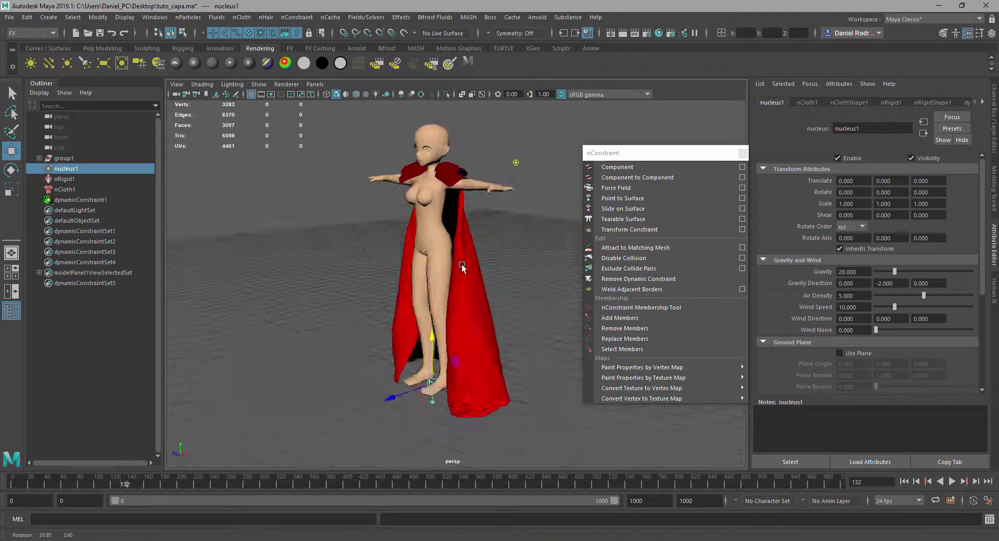
# Select the cape and inspect it from the back and a three-quarter side view
pyautogui.keyDown('alt'); pyautogui.moveTo(441, 286); pyautogui.dragTo(472, 262); pyautogui.keyUp('alt')
pyautogui.scroll(3, 473, 262)
pyautogui.scroll(-3, 472, 262)
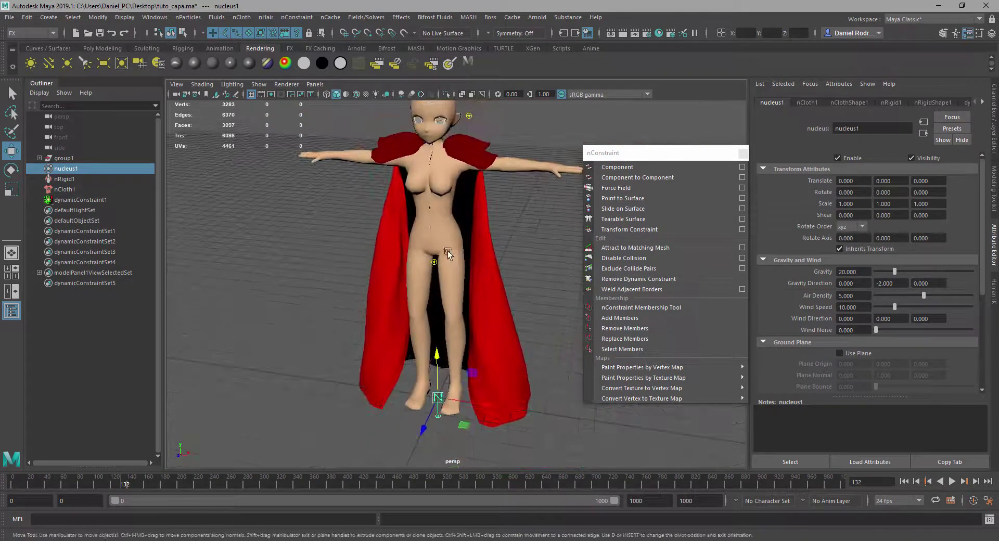
pyautogui.scroll(-2, 464, 250)
pyautogui.scroll(-2, 461, 226)
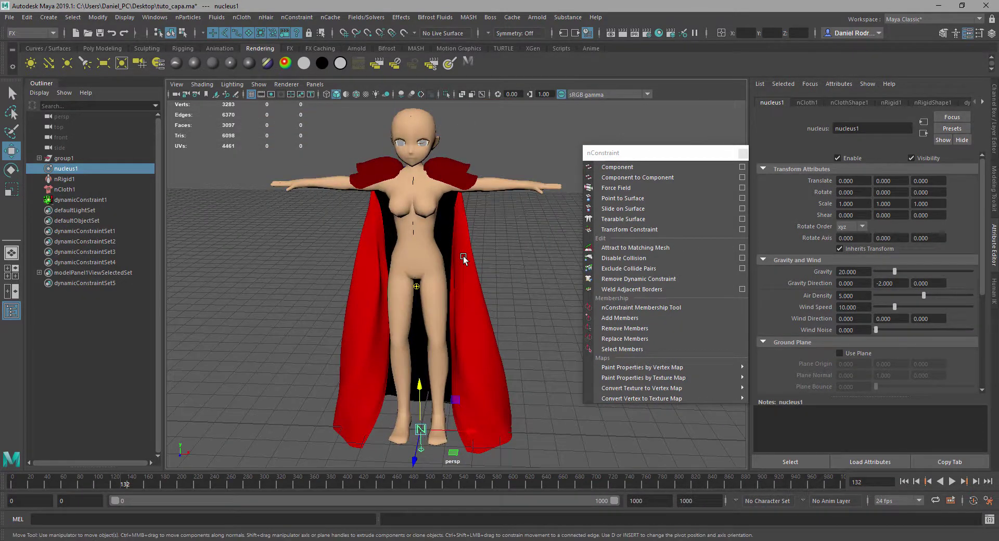
pyautogui.click(463, 256)
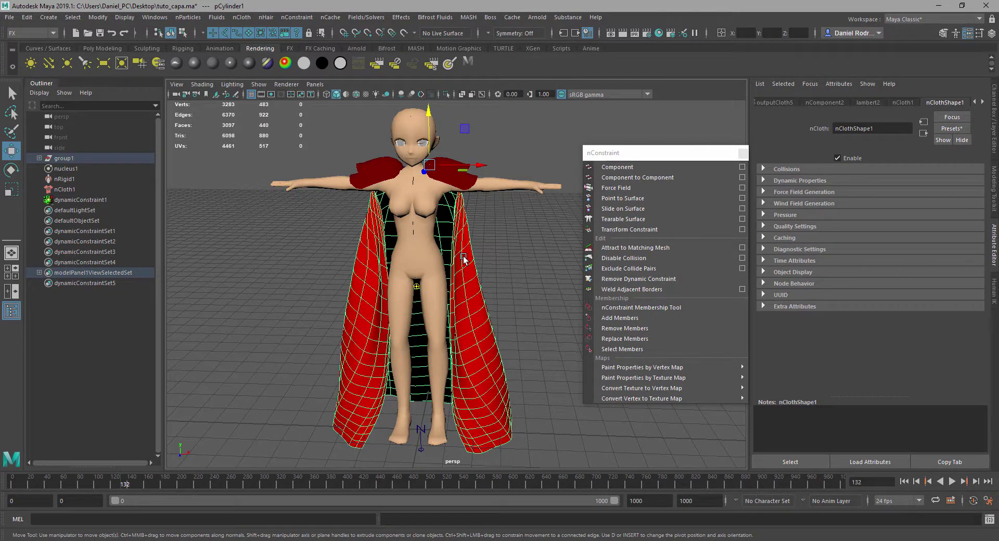
pyautogui.keyDown('alt'); pyautogui.moveTo(490, 274); pyautogui.dragTo(422, 262); pyautogui.keyUp('alt')
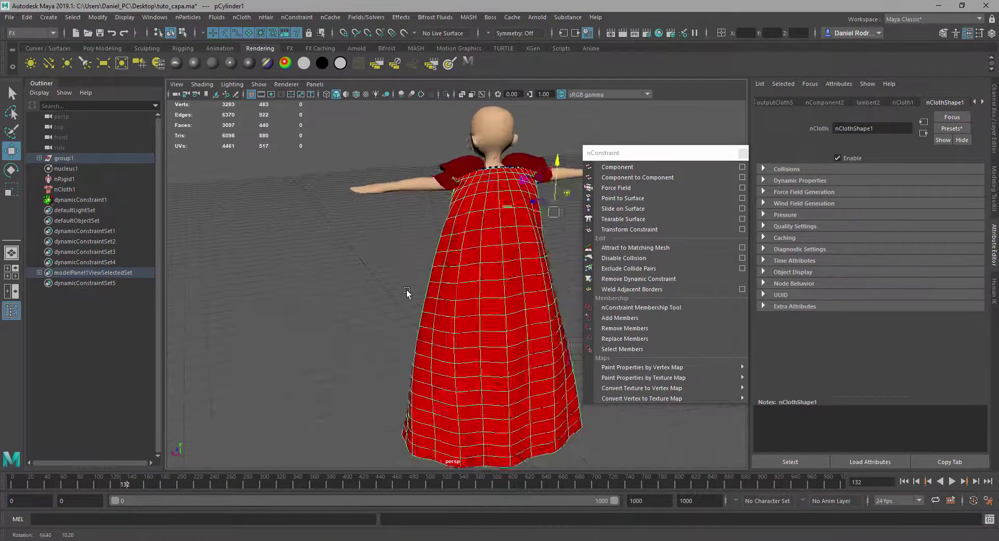
pyautogui.scroll(2, 422, 264)
pyautogui.scroll(-2, 422, 265)
pyautogui.moveTo(422, 264)
pyautogui.keyDown('alt'); pyautogui.mouseDown()
pyautogui.moveTo(430, 286)
pyautogui.moveTo(484, 286)
pyautogui.mouseUp(); pyautogui.keyUp('alt')
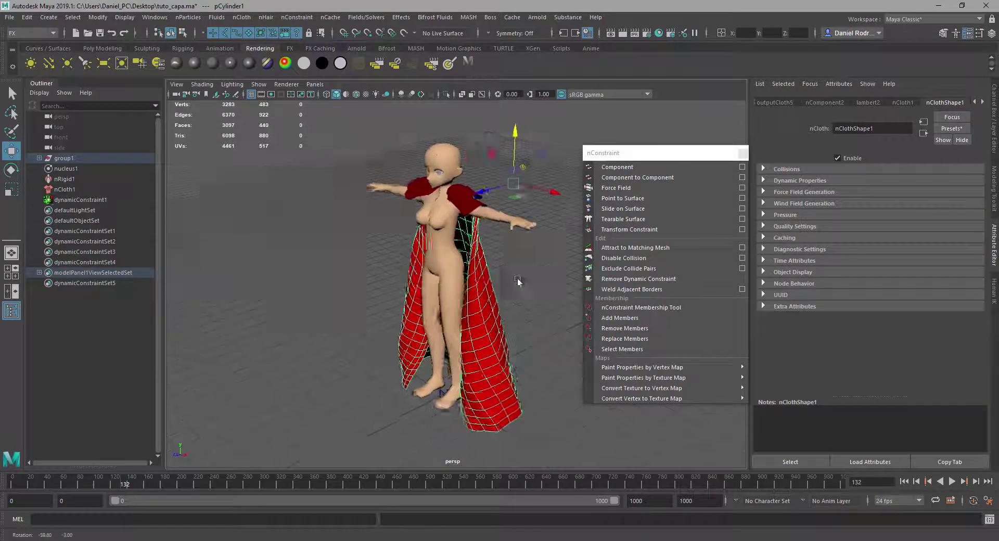
# Resume the cloth simulation and stop it at frame 153
pyautogui.click(952, 482)
pyautogui.click(952, 482)
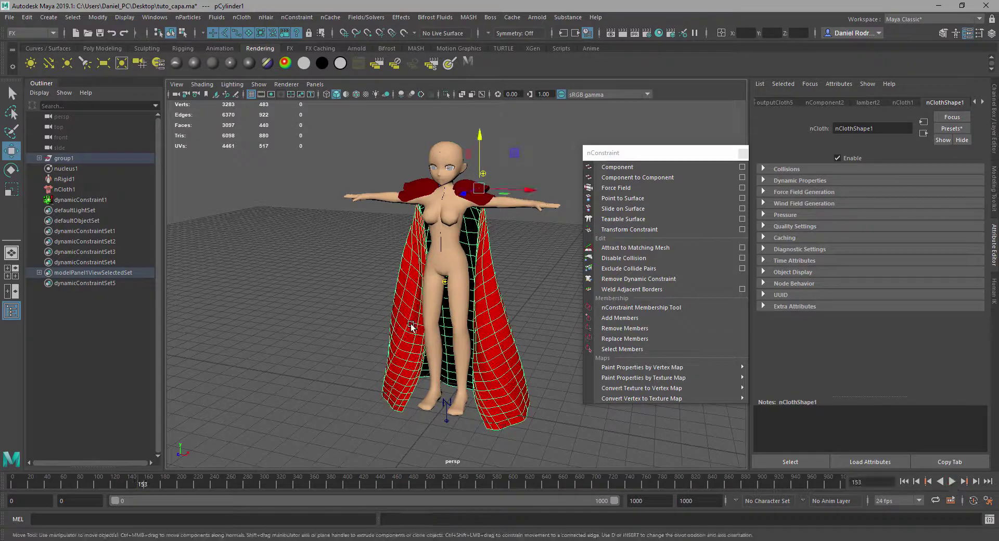
pyautogui.moveTo(355, 304)
pyautogui.keyDown('alt'); pyautogui.mouseDown()
pyautogui.moveTo(499, 298)
pyautogui.moveTo(363, 292)
pyautogui.mouseUp(); pyautogui.keyUp('alt')
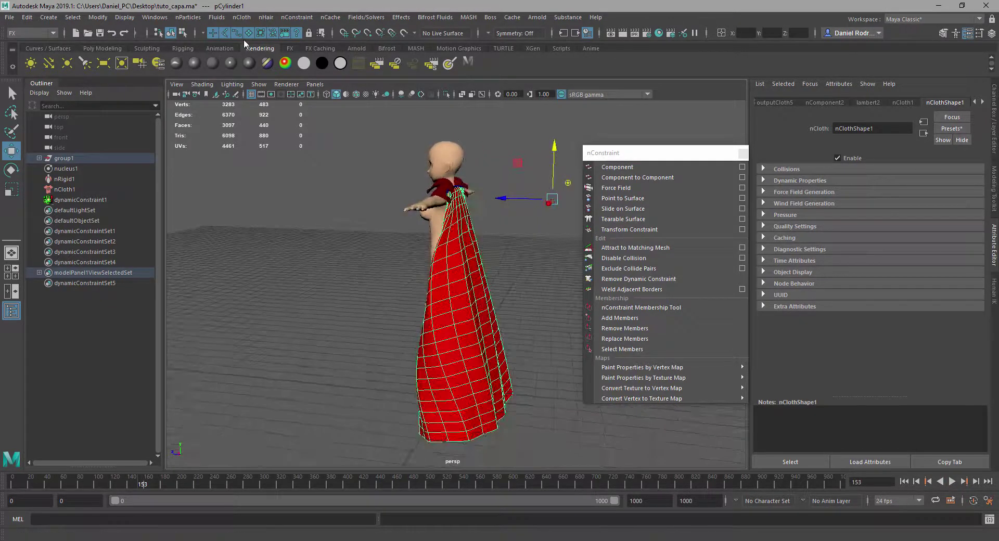
# Freeze the cape's transformations from the Poly Modeling shelf
pyautogui.click(104, 48)
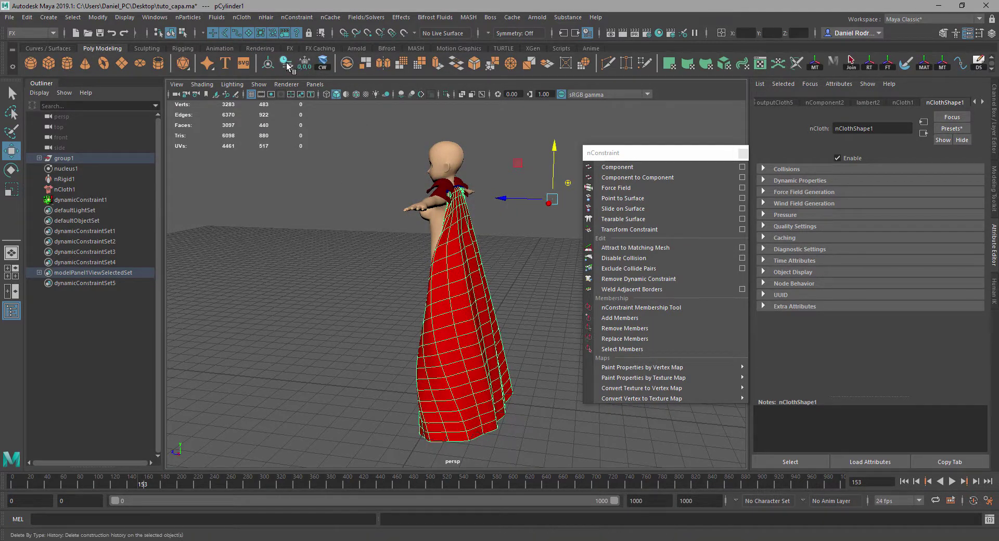
pyautogui.click(305, 65)
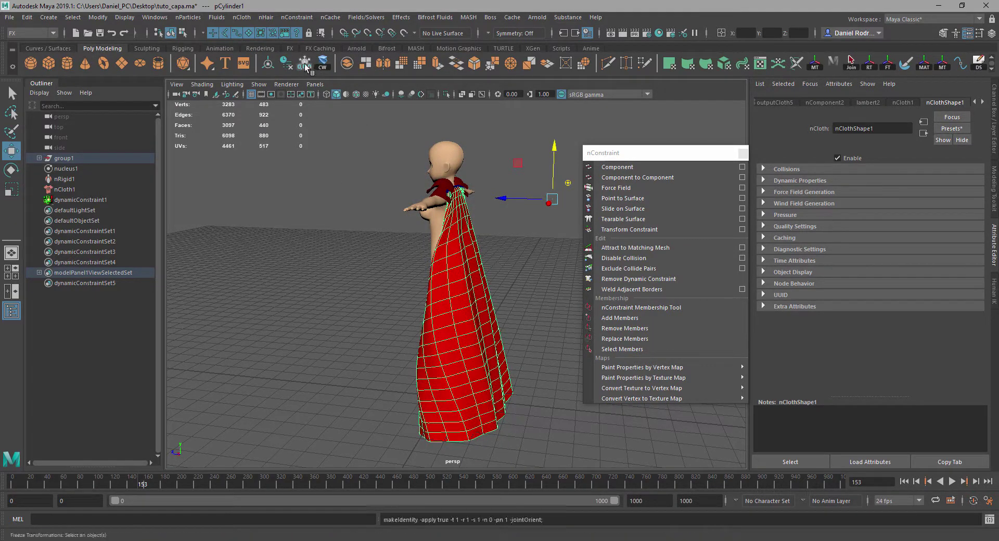
pyautogui.moveTo(292, 145)
pyautogui.keyDown('alt'); pyautogui.mouseDown()
pyautogui.moveTo(335, 142)
pyautogui.moveTo(149, 184)
pyautogui.mouseUp(); pyautogui.keyUp('alt')
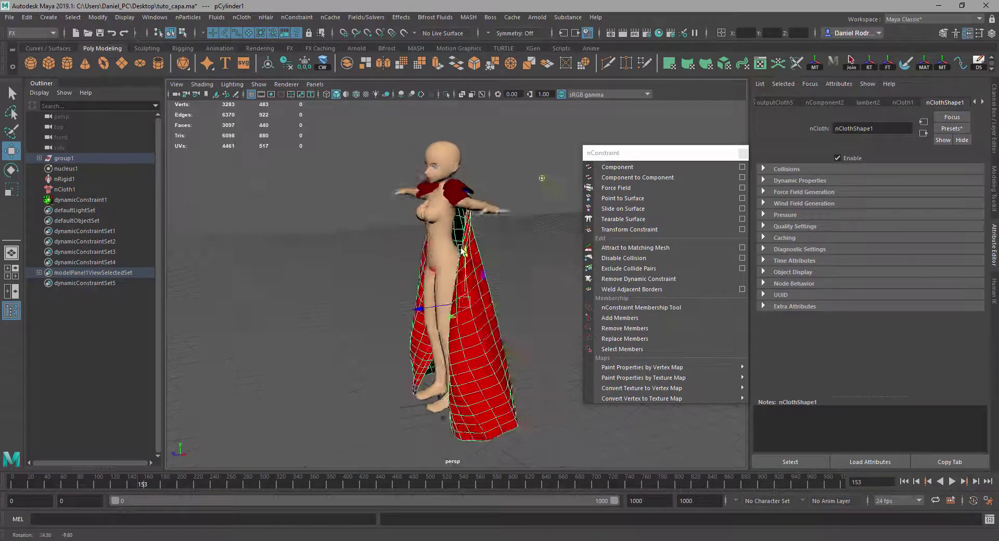
# Delete nucleus1 through dynamicConstraint1 in the Outliner, then select the cape mesh
pyautogui.click(72, 200)
pyautogui.keyDown('shift'); pyautogui.click(67, 170); pyautogui.keyUp('shift')
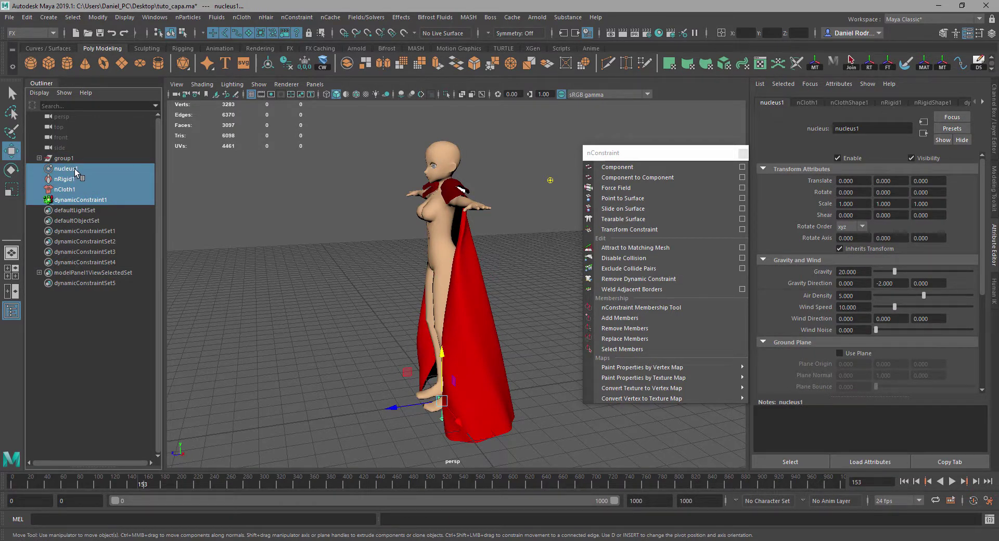
pyautogui.press('Delete')
pyautogui.moveTo(459, 235)
pyautogui.keyDown('alt'); pyautogui.mouseDown()
pyautogui.moveTo(412, 224)
pyautogui.moveTo(398, 275)
pyautogui.moveTo(465, 257)
pyautogui.moveTo(427, 235)
pyautogui.moveTo(452, 247)
pyautogui.moveTo(455, 235)
pyautogui.moveTo(432, 227)
pyautogui.moveTo(472, 184)
pyautogui.moveTo(447, 187)
pyautogui.mouseUp(); pyautogui.keyUp('alt')
pyautogui.click(430, 253)
# Delete the cape's flat leftover faces in Face mode, then return to Object Mode
pyautogui.rightClick(448, 187)
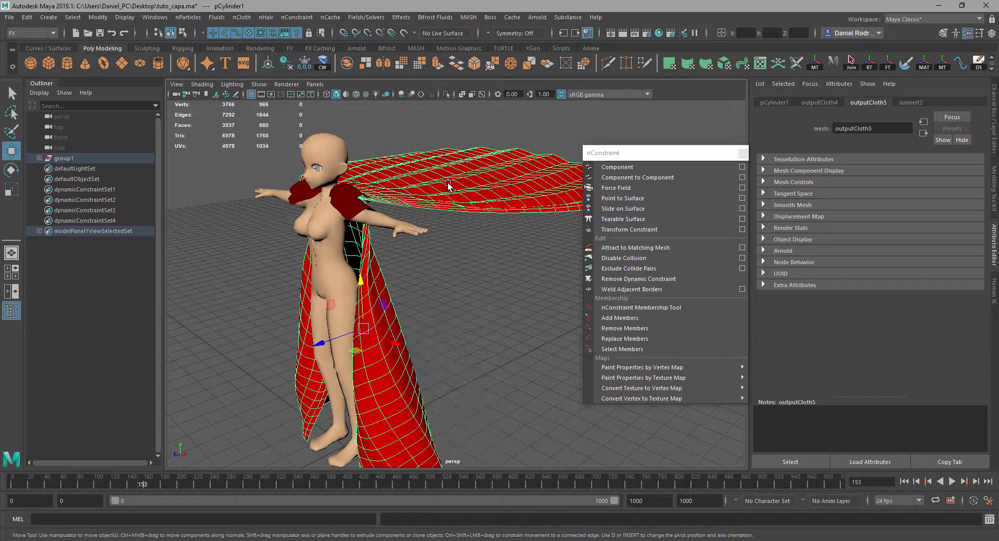
pyautogui.rightClick(436, 192)
pyautogui.moveTo(436, 193); pyautogui.dragTo(434, 208, button='right')
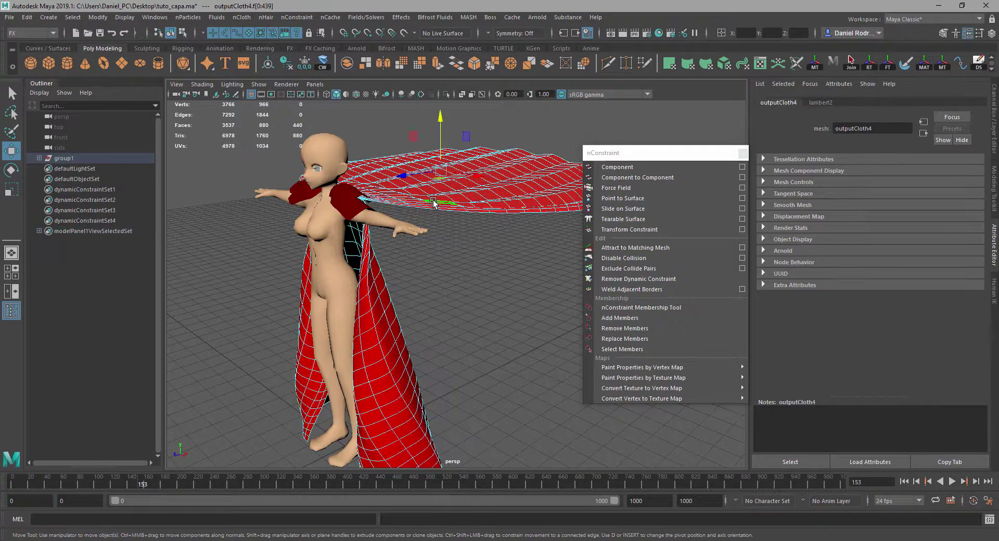
pyautogui.press('Delete')
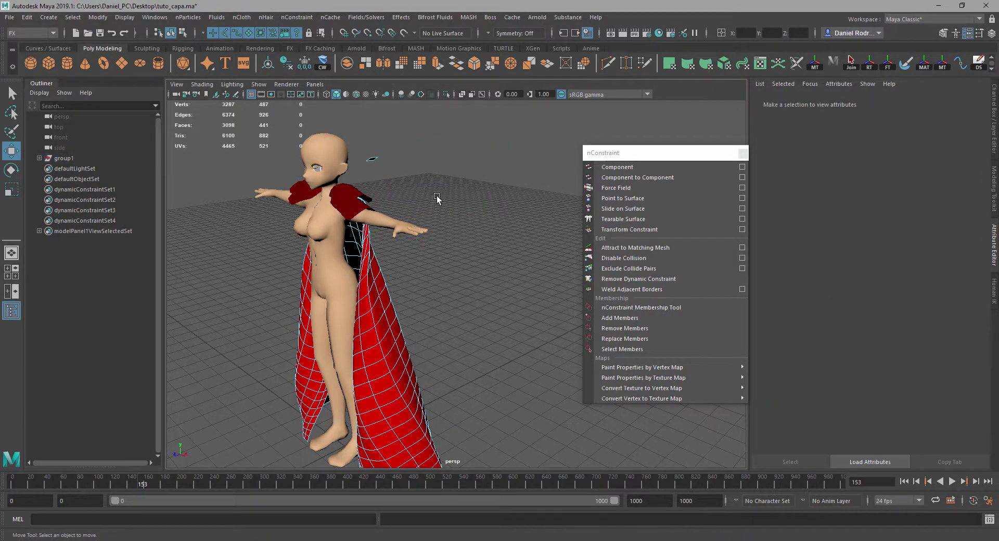
pyautogui.keyDown('alt'); pyautogui.moveTo(436, 198); pyautogui.dragTo(421, 204); pyautogui.keyUp('alt')
pyautogui.moveTo(382, 231); pyautogui.dragTo(423, 198, button='right')
pyautogui.moveTo(469, 192)
pyautogui.keyDown('alt'); pyautogui.mouseDown()
pyautogui.moveTo(333, 195)
pyautogui.moveTo(376, 232)
pyautogui.mouseUp(); pyautogui.keyUp('alt')
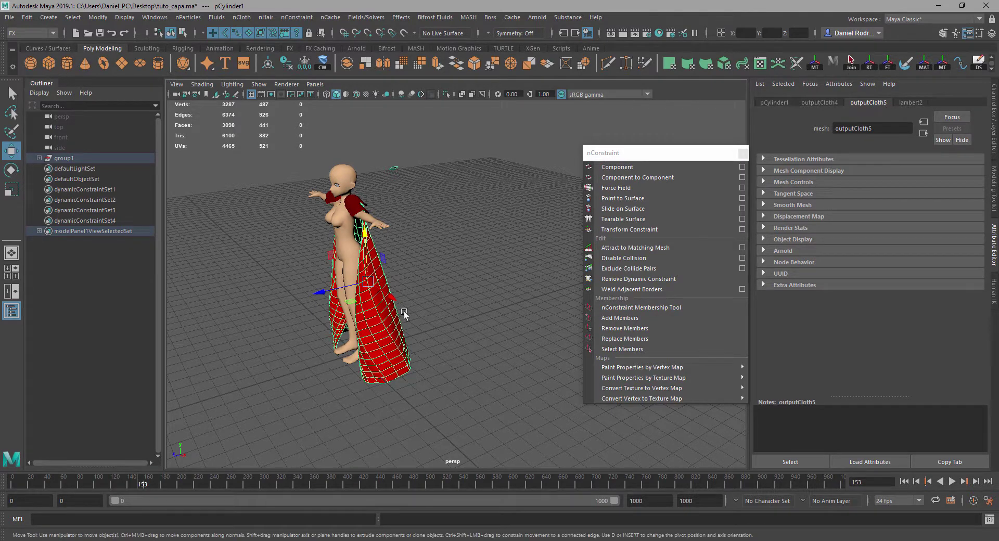
# Create a helper poly cube beside the character and combine it with the cape
pyautogui.click(436, 309)
pyautogui.click(393, 334)
pyautogui.click(48, 62)
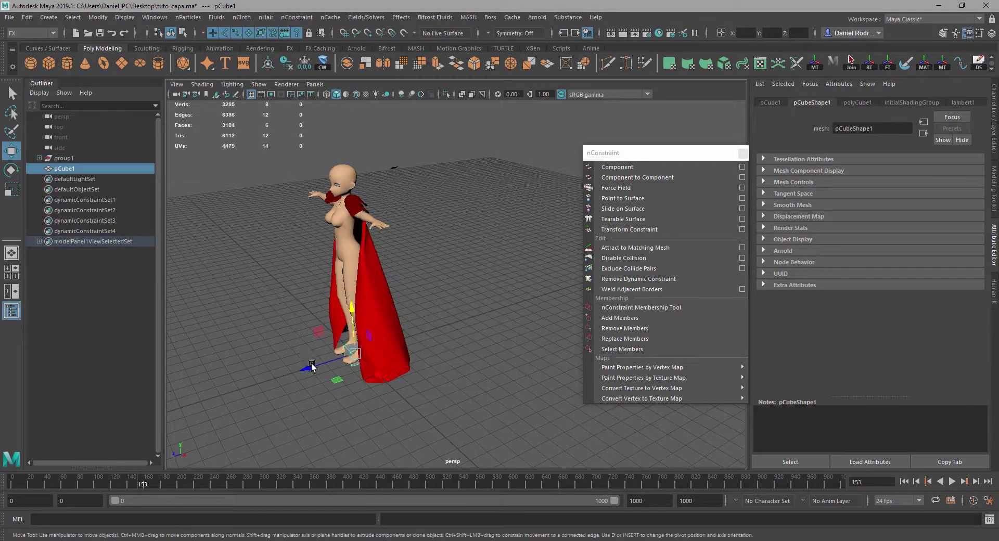
pyautogui.moveTo(311, 366); pyautogui.dragTo(401, 339)
pyautogui.click(385, 323)
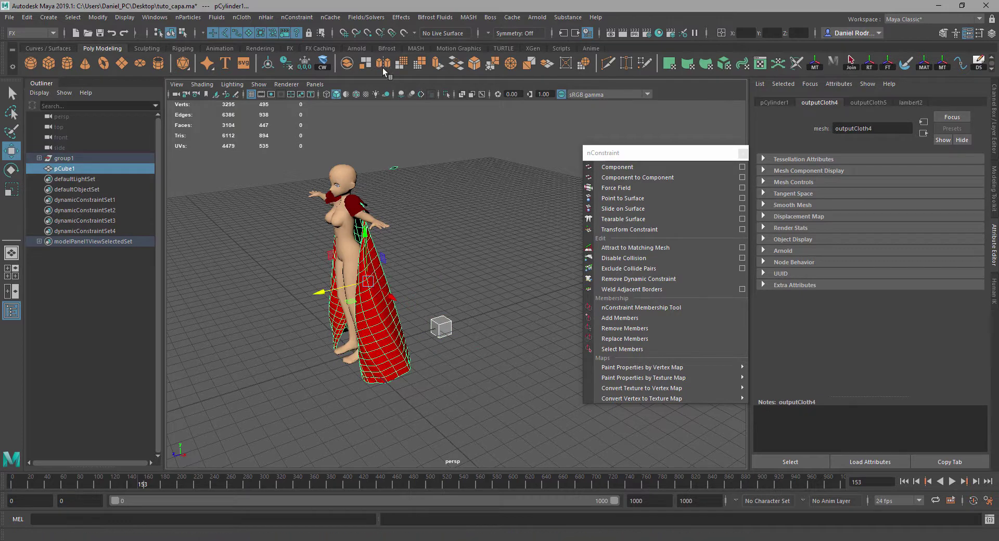
pyautogui.click(347, 63)
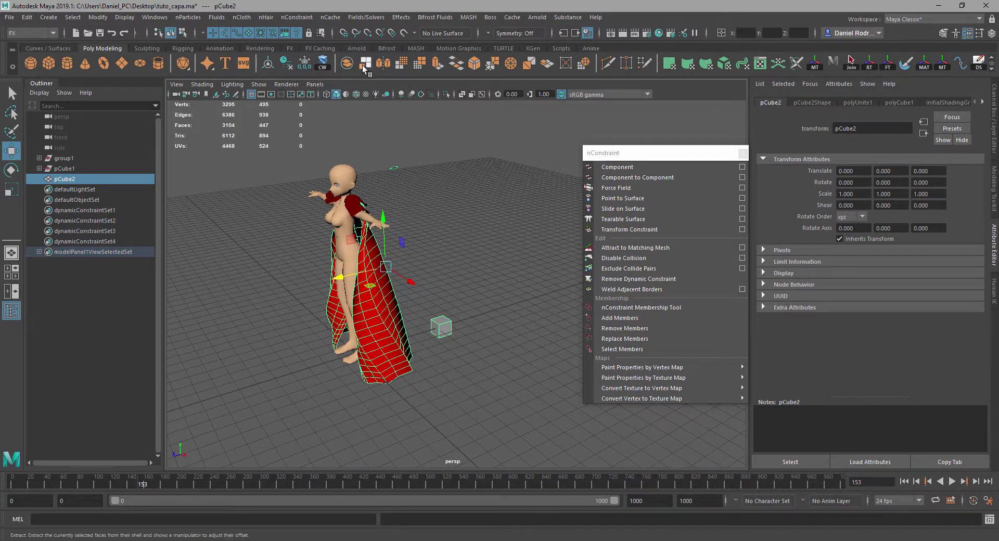
# Extract the combined mesh into separate pieces and delete the helper cube
pyautogui.click(362, 65)
pyautogui.click(442, 312)
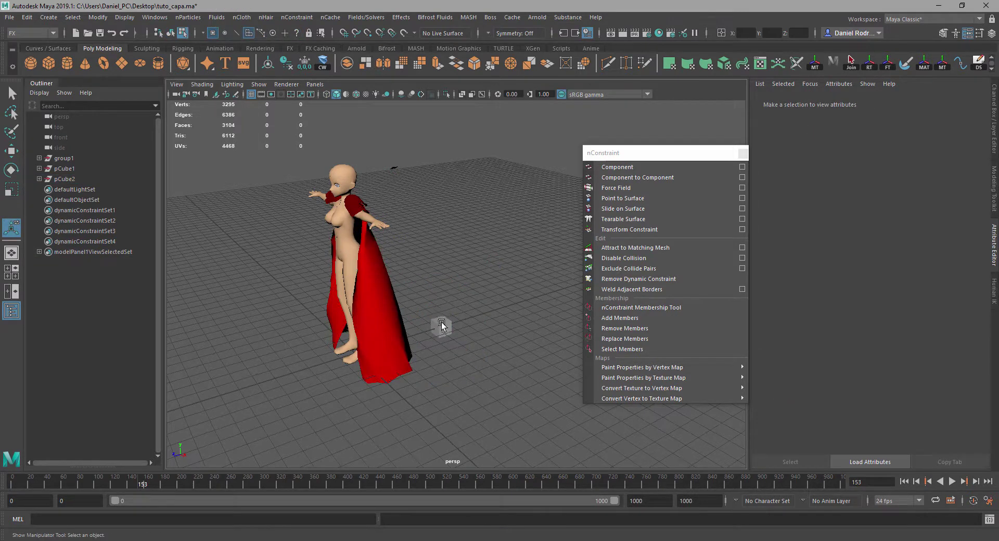
pyautogui.rightClick(442, 326)
pyautogui.click(444, 324)
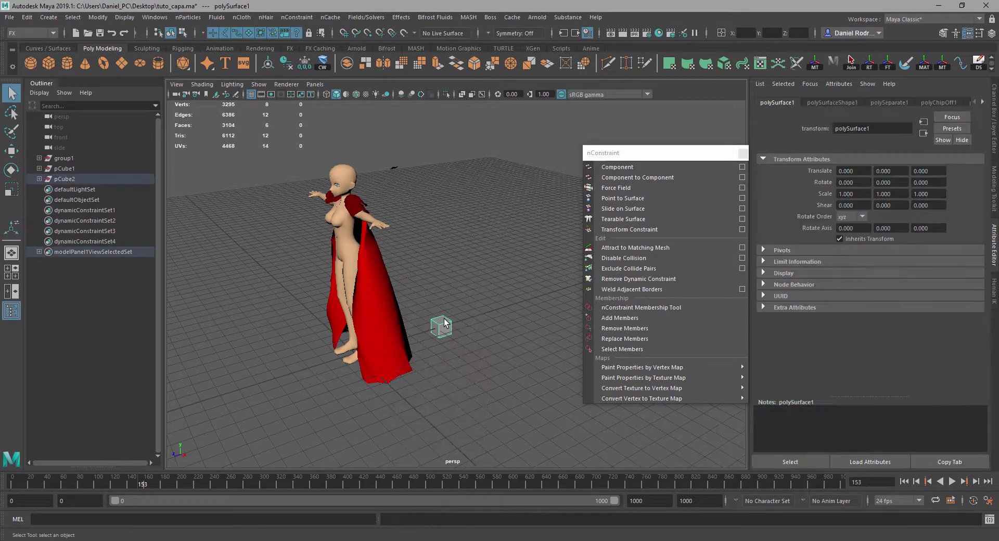
pyautogui.press('Delete')
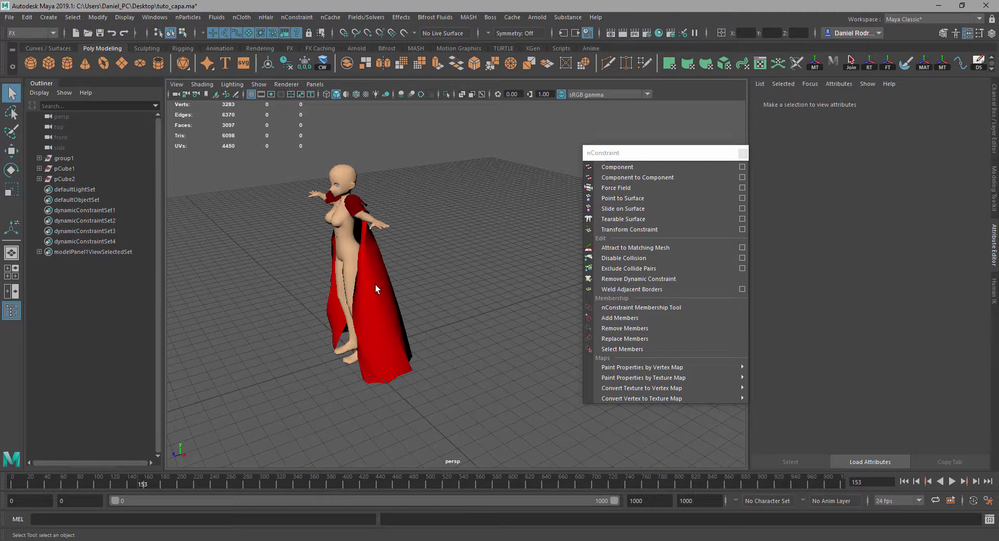
# Select the cape and switch it to its unsmoothed base mesh display with key 1
pyautogui.click(378, 290)
pyautogui.moveTo(378, 289)
pyautogui.keyDown('alt'); pyautogui.mouseDown()
pyautogui.moveTo(544, 289)
pyautogui.moveTo(416, 280)
pyautogui.mouseUp(); pyautogui.keyUp('alt')
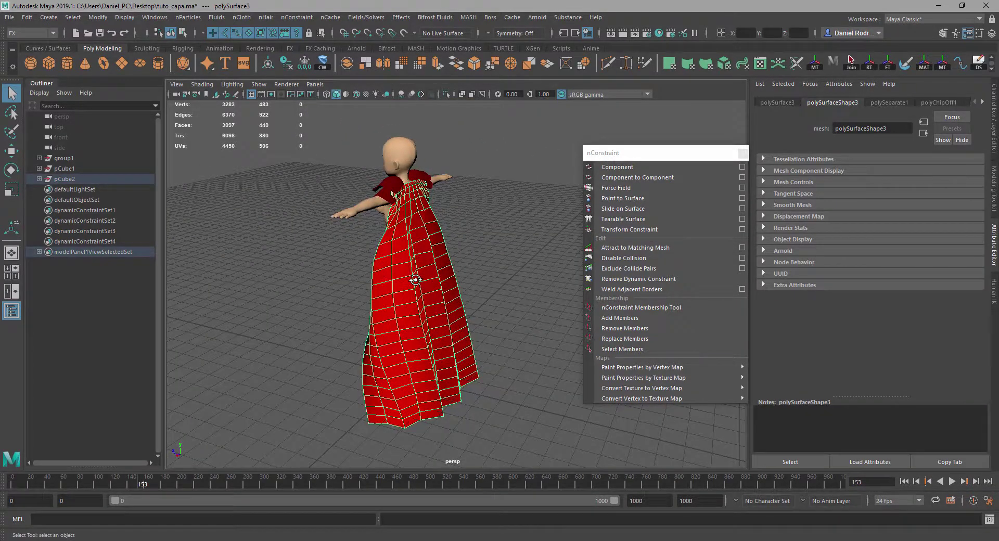
pyautogui.keyDown('alt'); pyautogui.moveTo(415, 280); pyautogui.dragTo(436, 263); pyautogui.keyUp('alt')
pyautogui.click(413, 254)
pyautogui.click(433, 266)
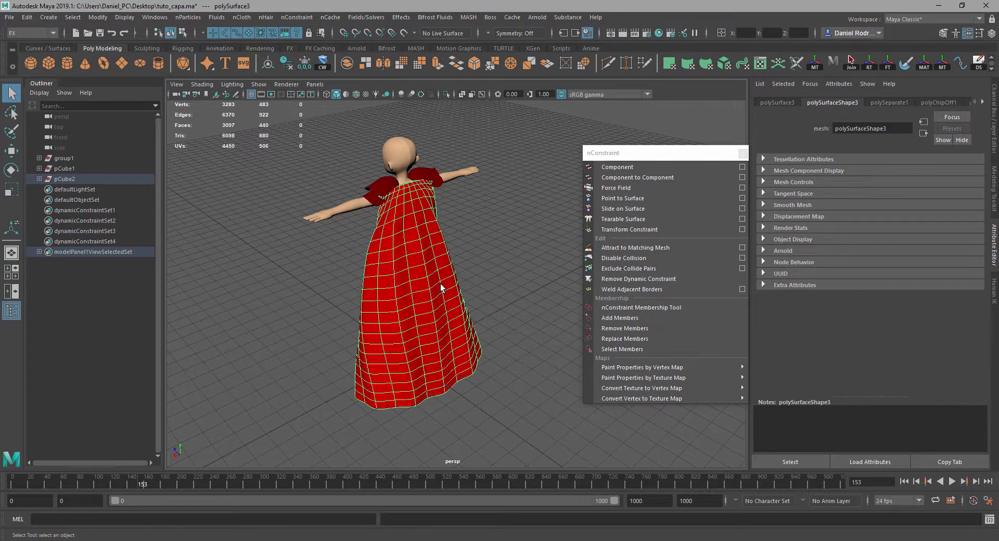
pyautogui.press('1')
# Orbit from front, rear and three-quarter angles to inspect the unsmoothed draped cape
pyautogui.moveTo(458, 284)
pyautogui.keyDown('alt'); pyautogui.mouseDown()
pyautogui.moveTo(440, 231)
pyautogui.moveTo(415, 234)
pyautogui.mouseUp(); pyautogui.keyUp('alt')
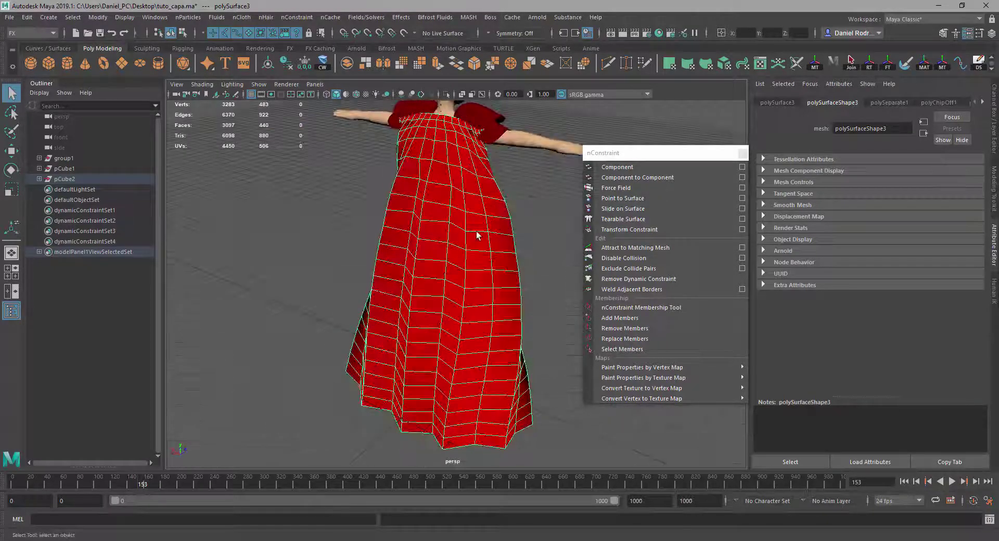
pyautogui.keyDown('alt'); pyautogui.moveTo(478, 235); pyautogui.dragTo(393, 222); pyautogui.keyUp('alt')
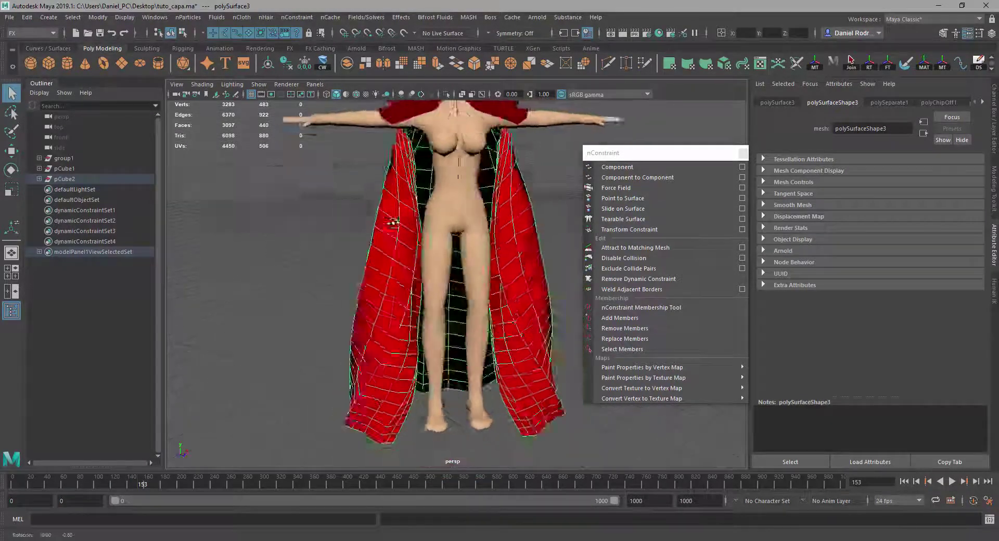
pyautogui.scroll(-5, 393, 223)
pyautogui.keyDown('alt'); pyautogui.moveTo(392, 222); pyautogui.dragTo(437, 244); pyautogui.keyUp('alt')
pyautogui.moveTo(499, 279)
pyautogui.keyDown('alt'); pyautogui.mouseDown()
pyautogui.moveTo(505, 236)
pyautogui.moveTo(502, 291)
pyautogui.moveTo(459, 263)
pyautogui.moveTo(415, 276)
pyautogui.moveTo(458, 271)
pyautogui.mouseUp(); pyautogui.keyUp('alt')
pyautogui.click(741, 153)
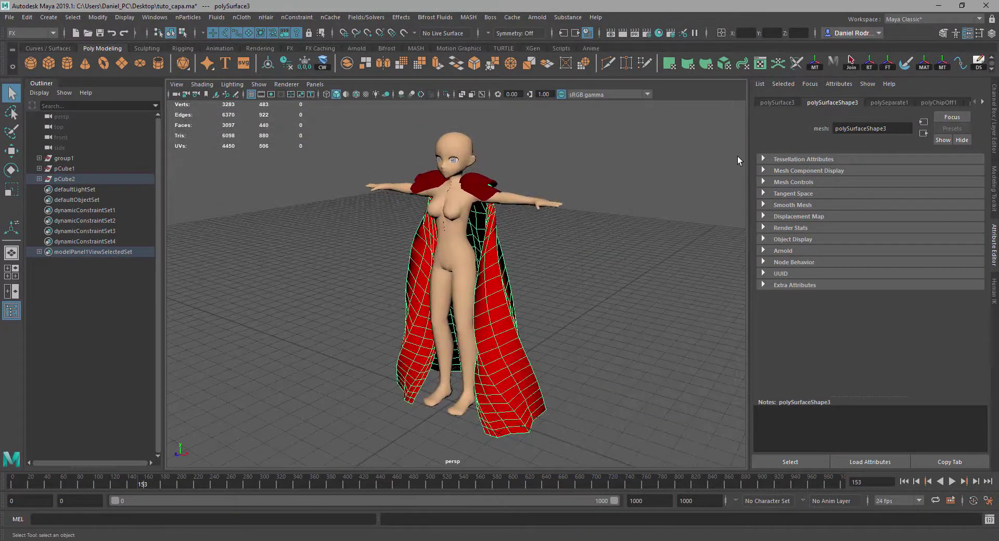